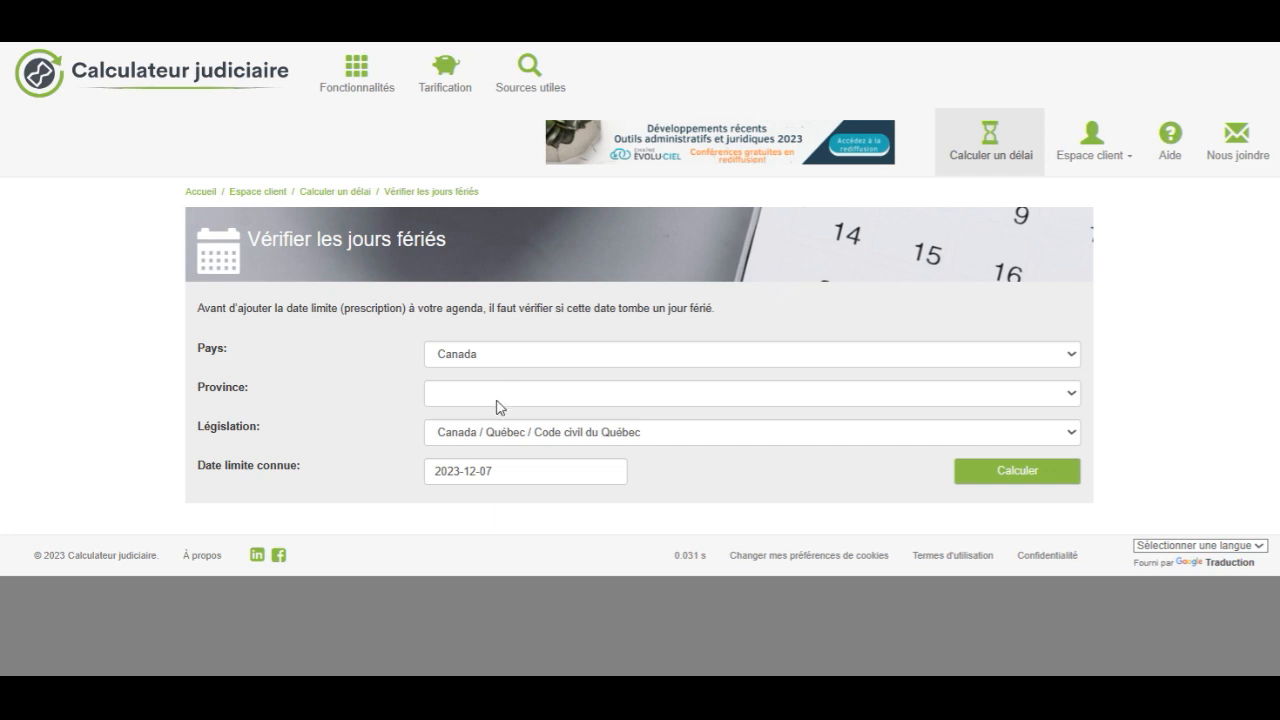
Check the known deadline 2025-08-10 against public holidays, with Québec as the province, and calculate the final deadline.
click(1071, 393)
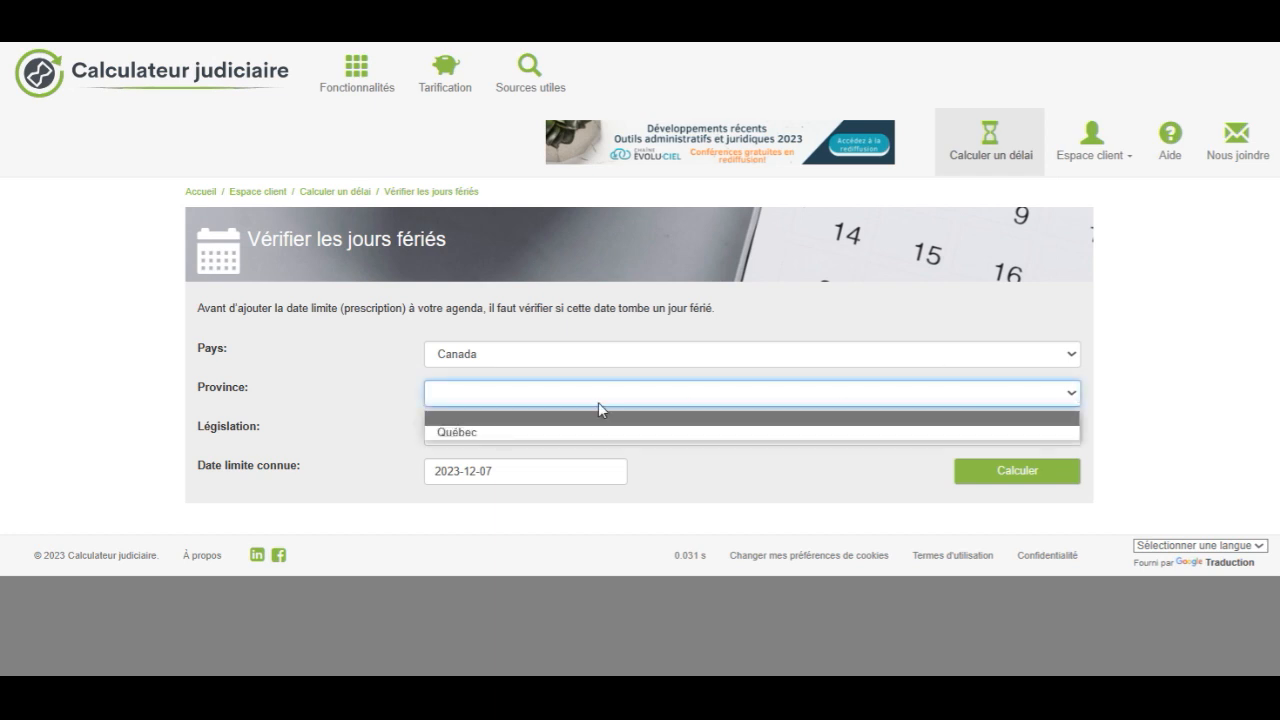
click(456, 432)
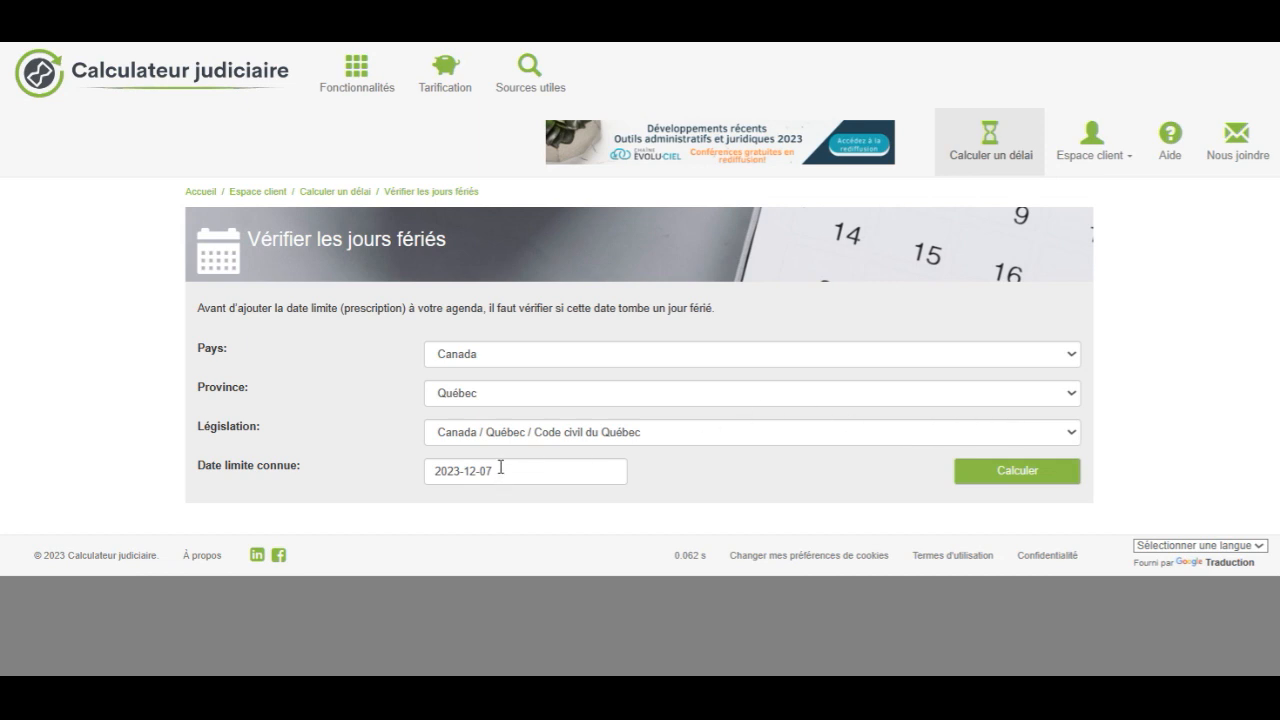
drag(502, 465, 455, 468)
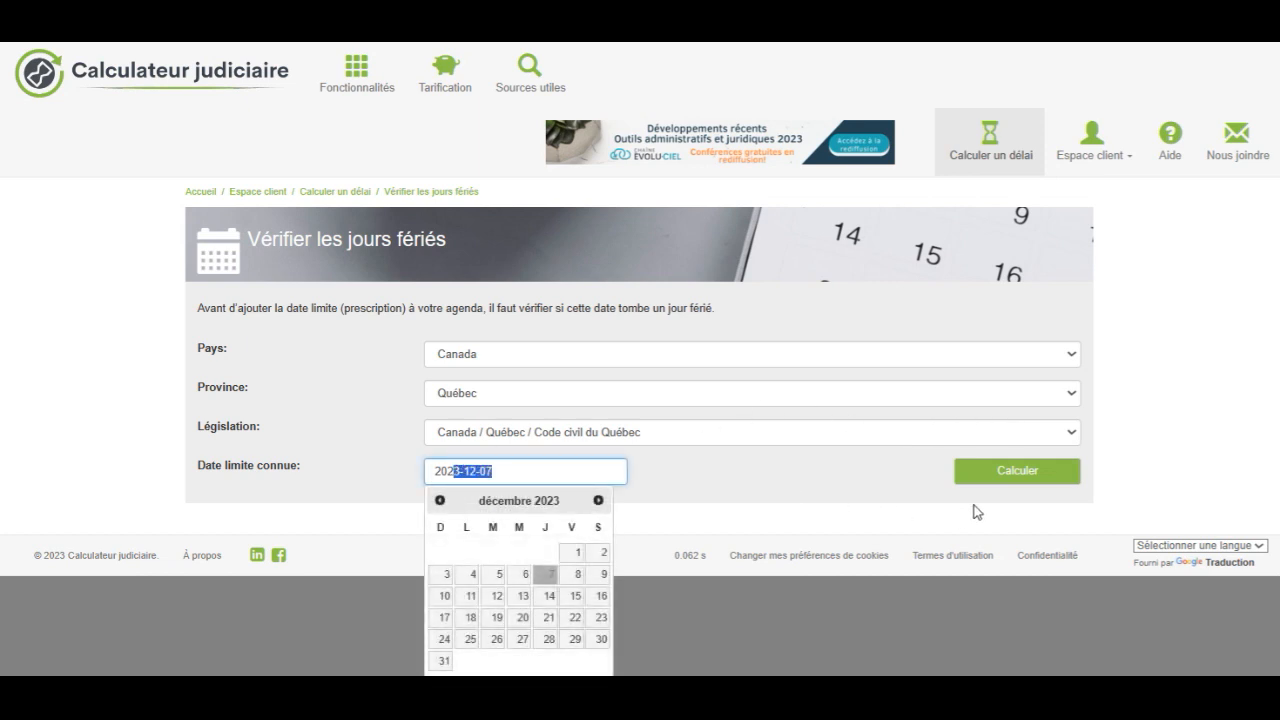
text(5-08-10)
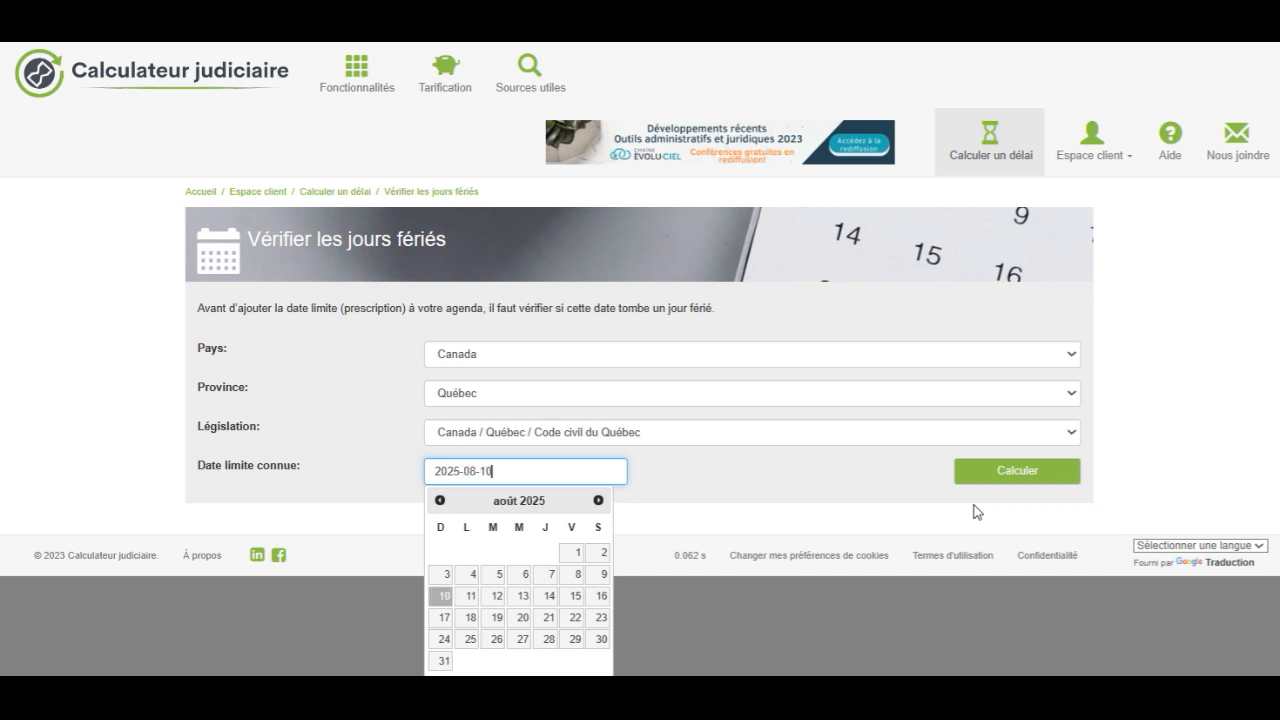
click(816, 461)
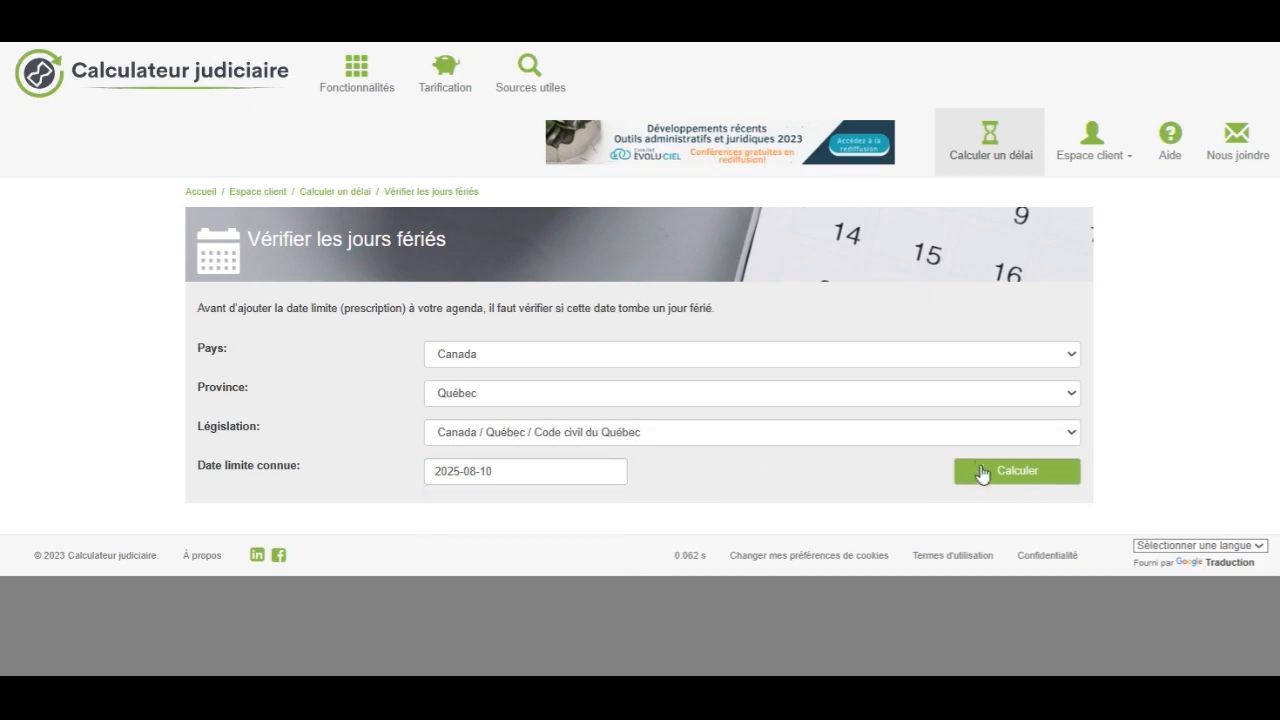
click(998, 476)
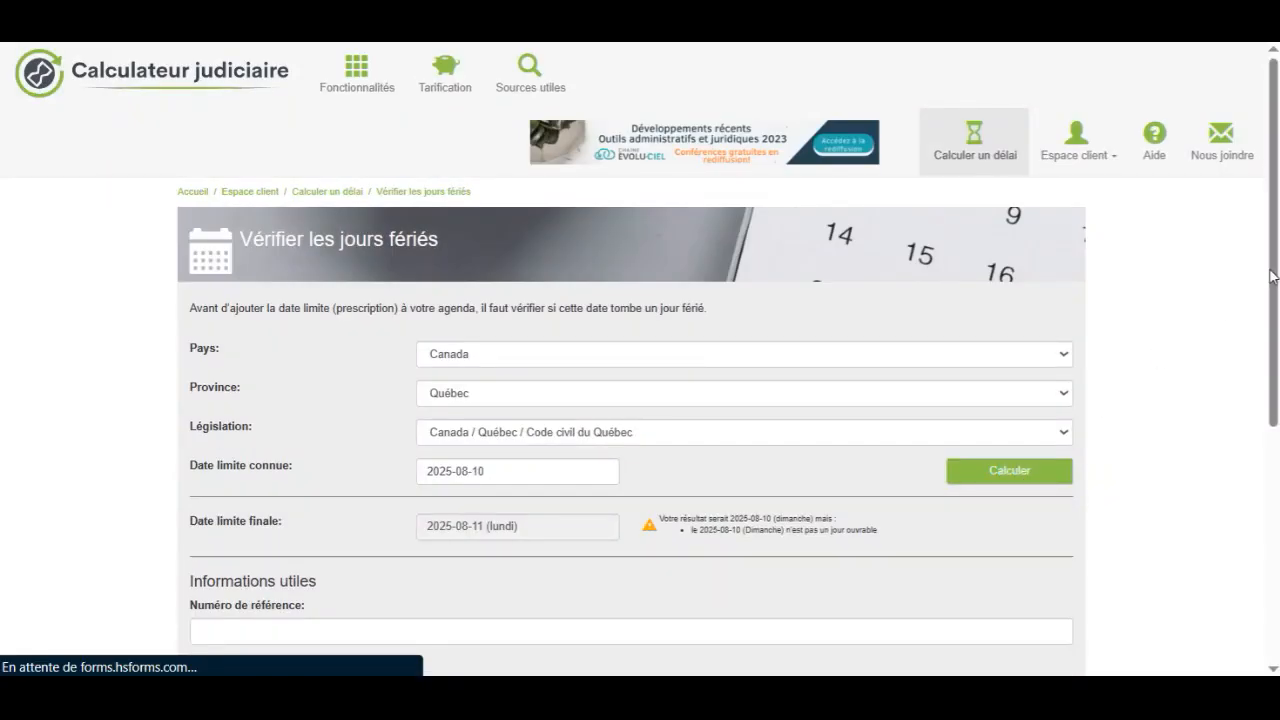
Fill in reference number 1900-23 and the procedural act "Prescription extinctive" in the useful information.
scroll(656, 344, down, 2)
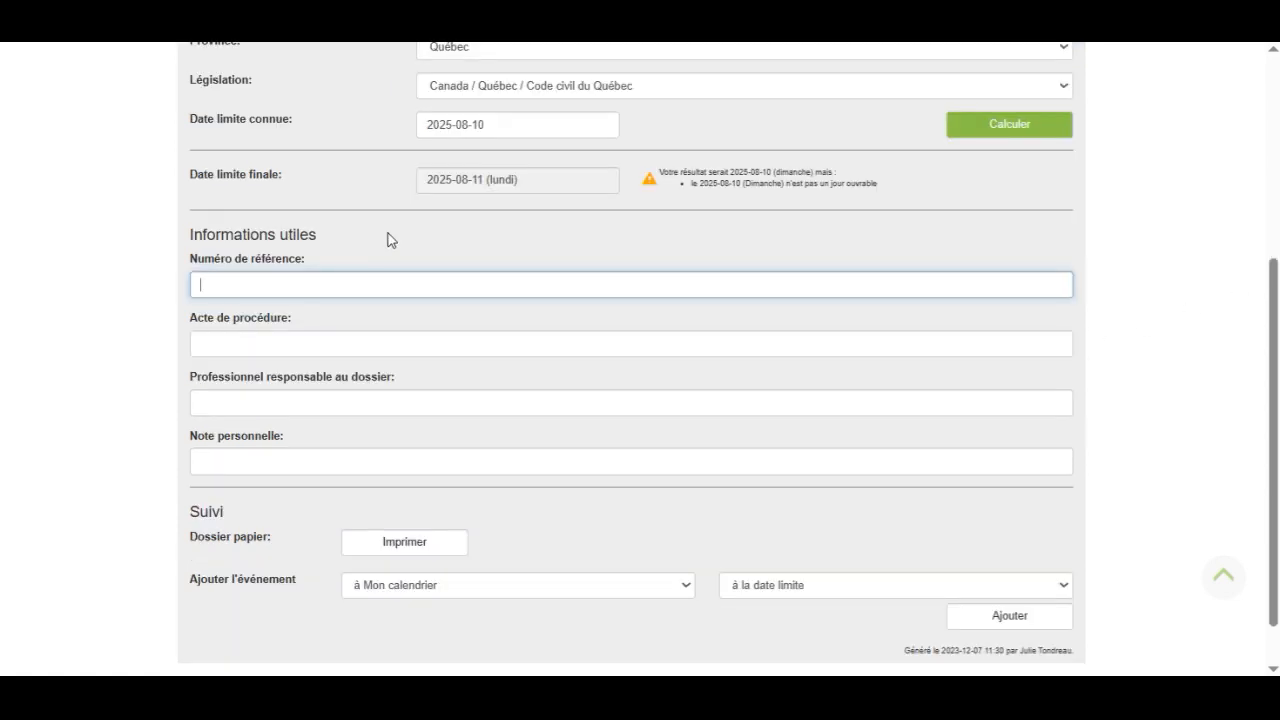
click(202, 284)
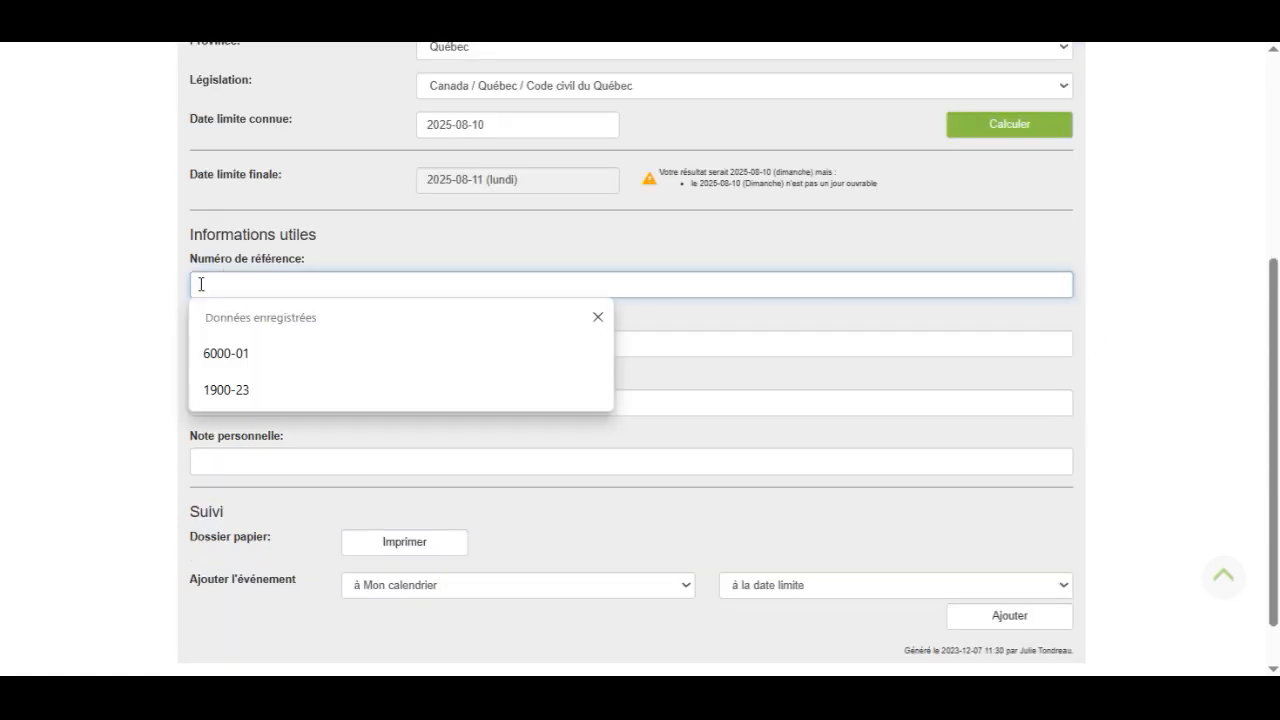
click(228, 392)
click(234, 342)
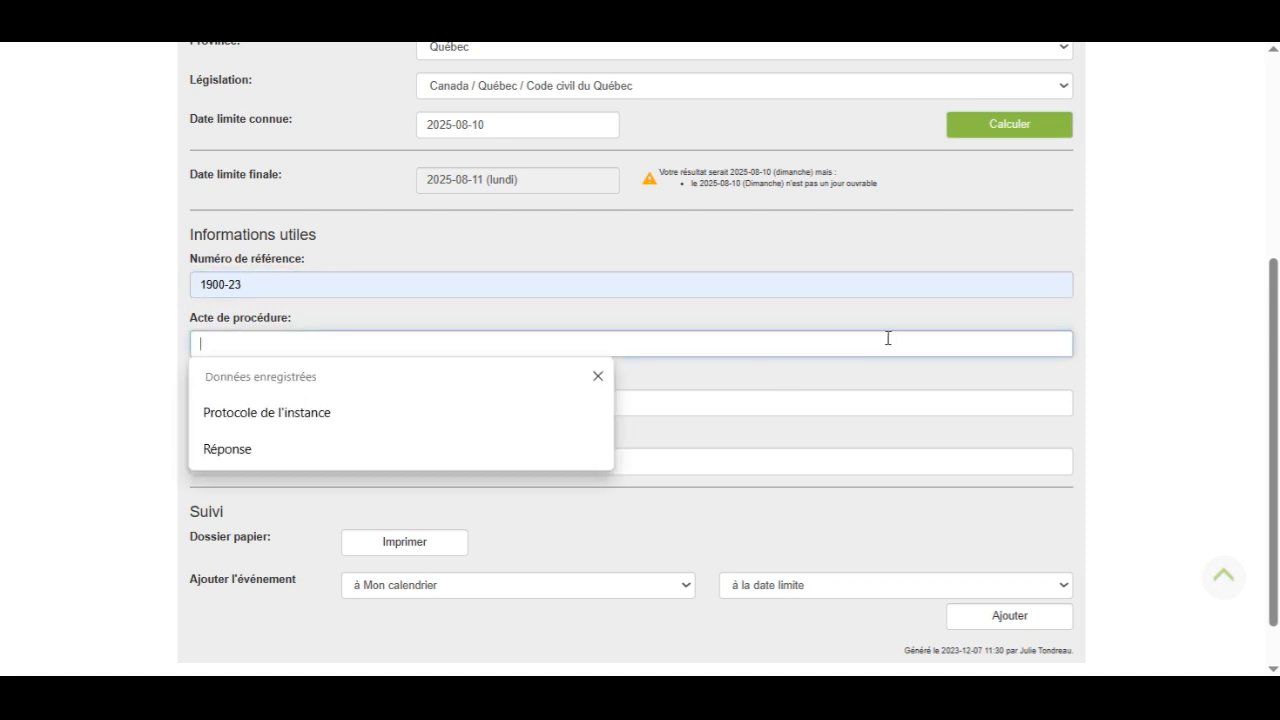
text(Prescription )
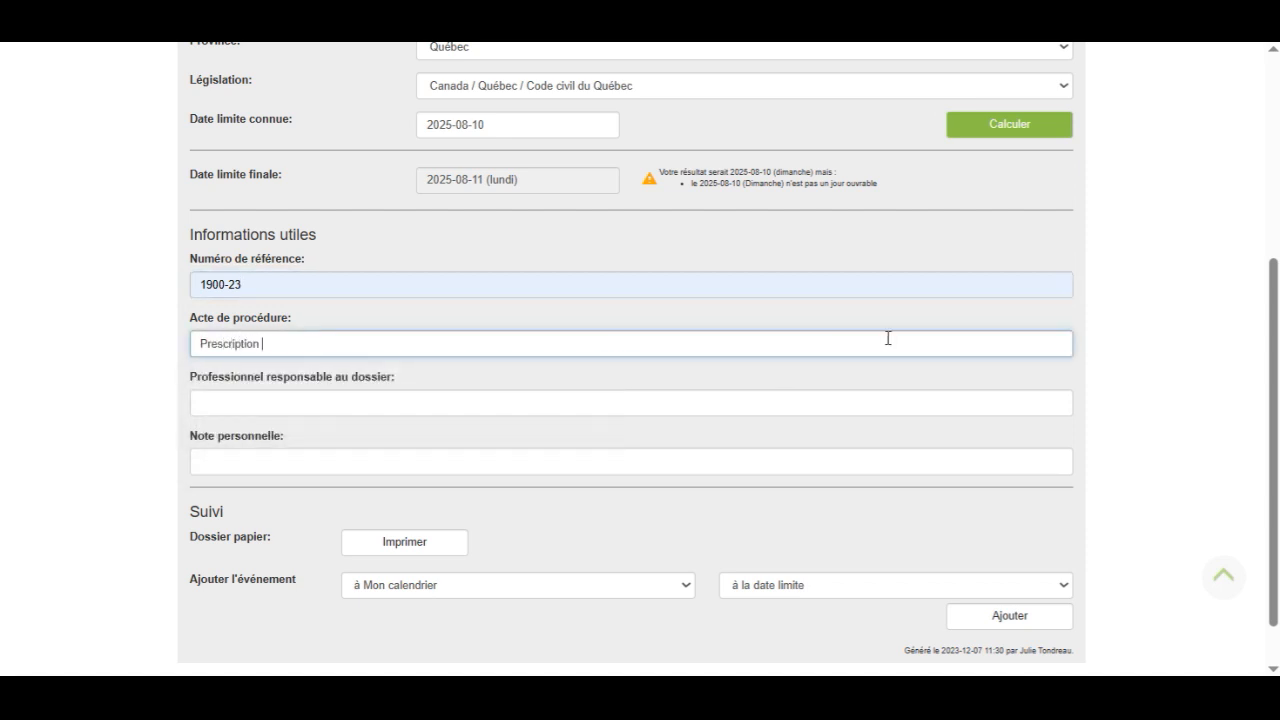
text(extinctive)
Fill in the saved lawyer (Me) as responsible professional and add the personal note "Date limite pour prendre action".
click(244, 398)
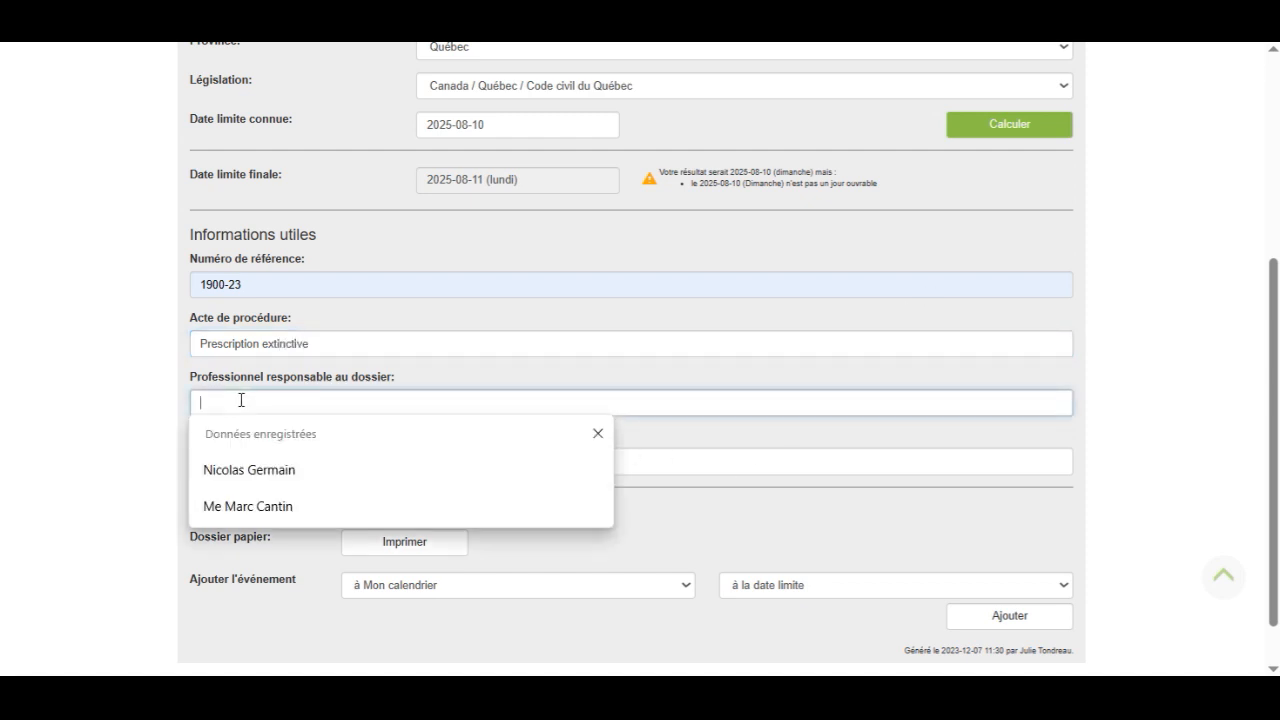
click(270, 506)
click(280, 439)
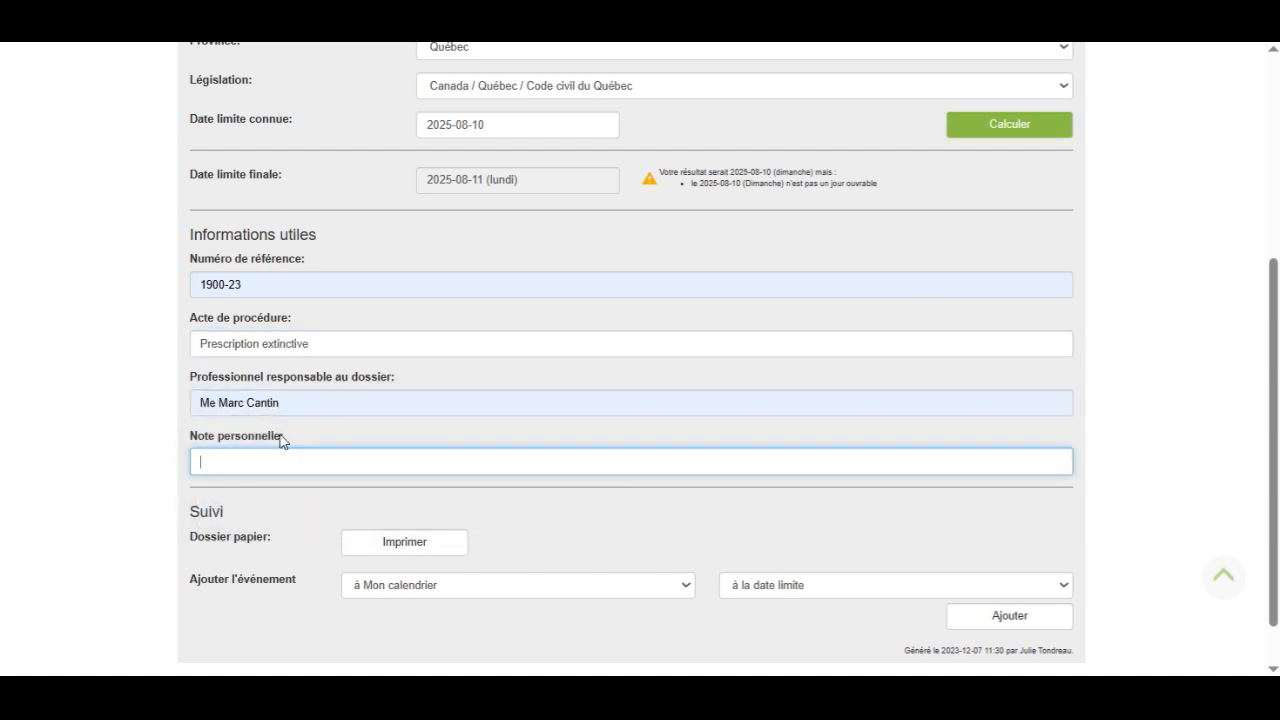
text(Date limite pour prendre action)
Add the event at the deadline date to Mon calendrier and to the Calendrier Wilson Lafleur.
scroll(540, 399, down, 1)
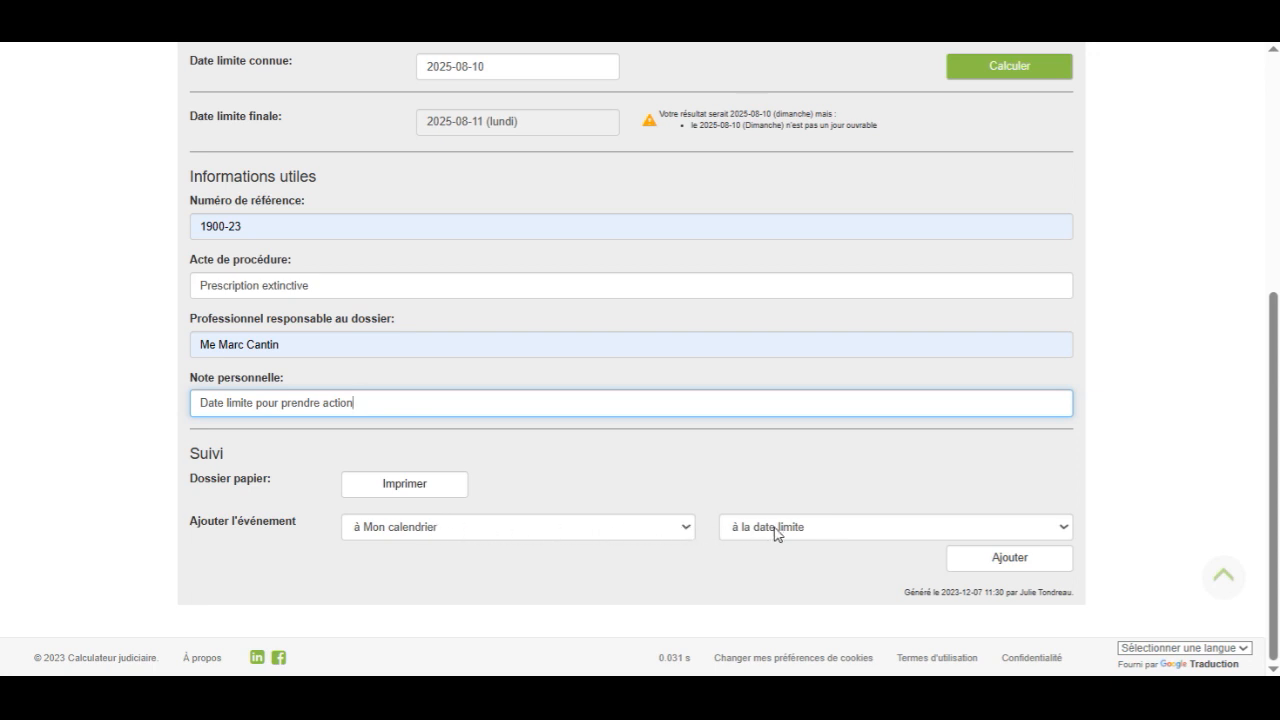
click(999, 558)
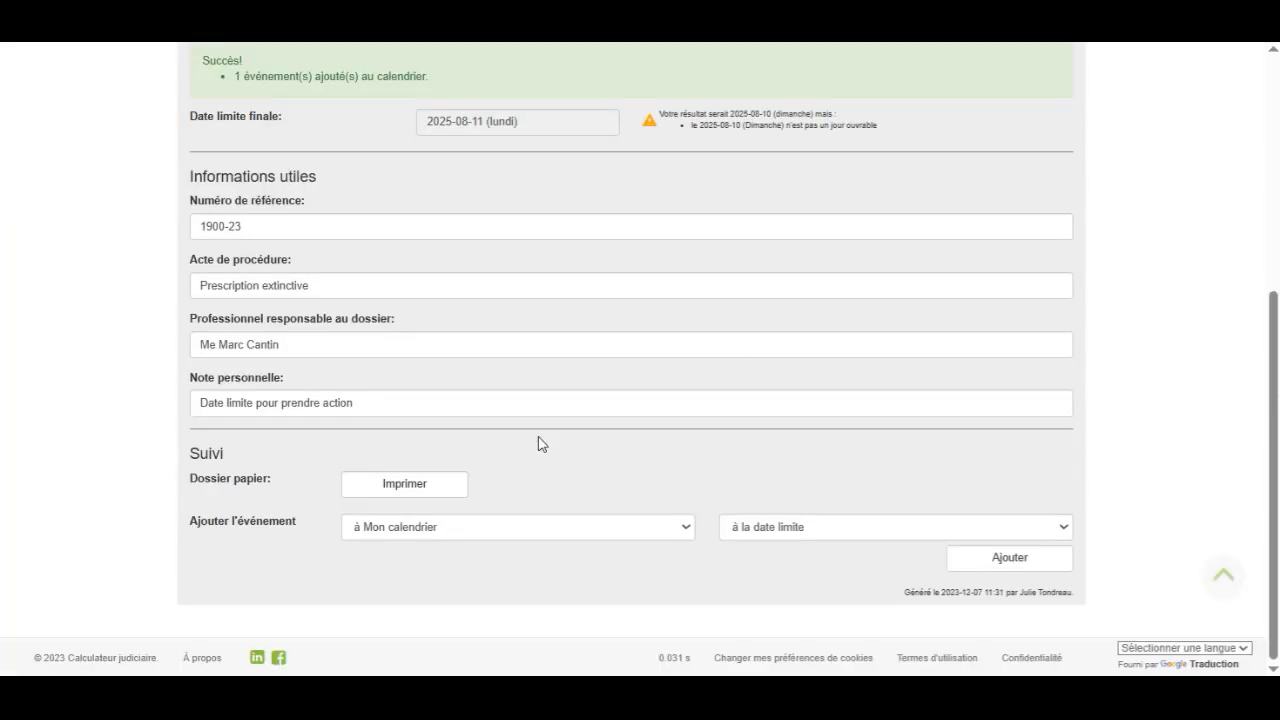
click(684, 528)
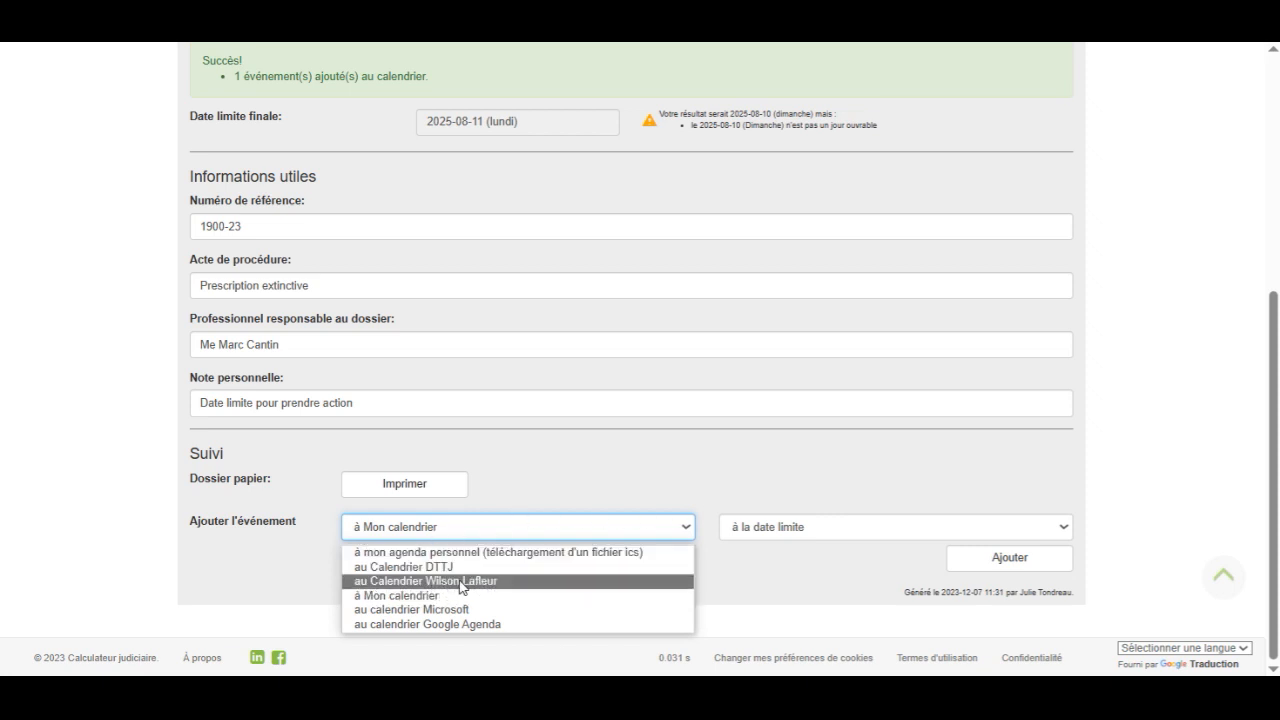
click(490, 582)
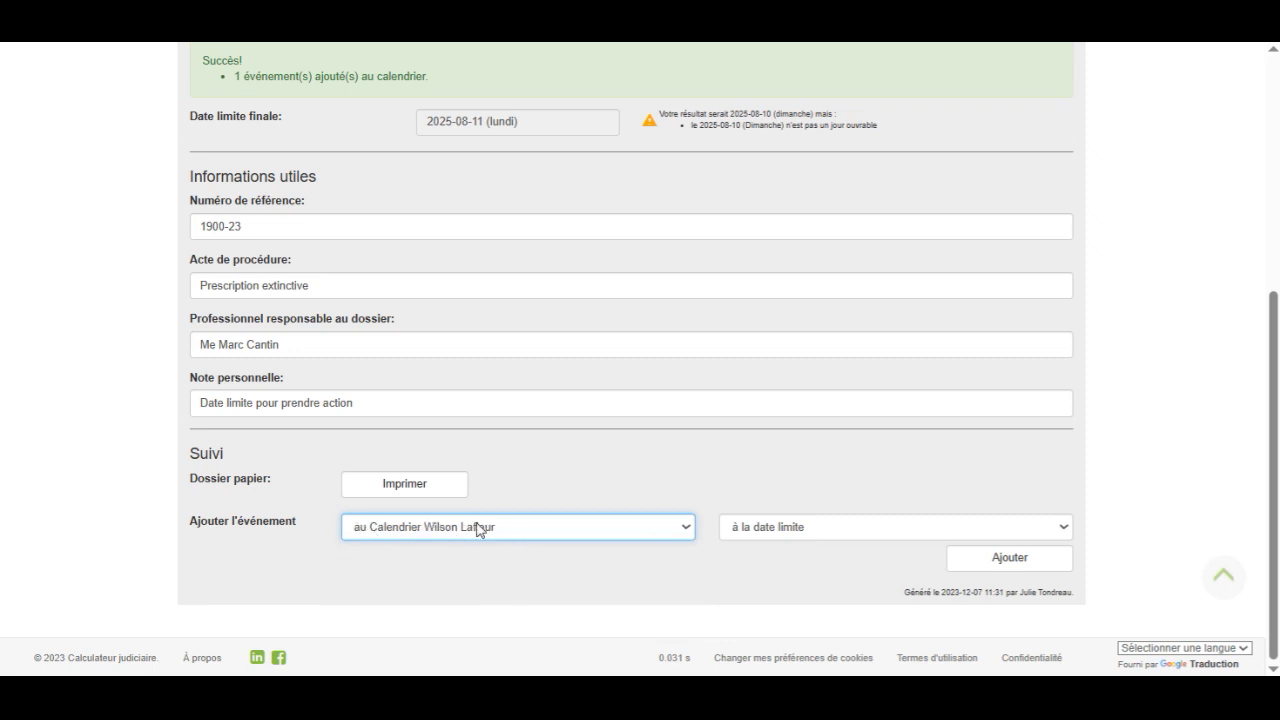
click(992, 557)
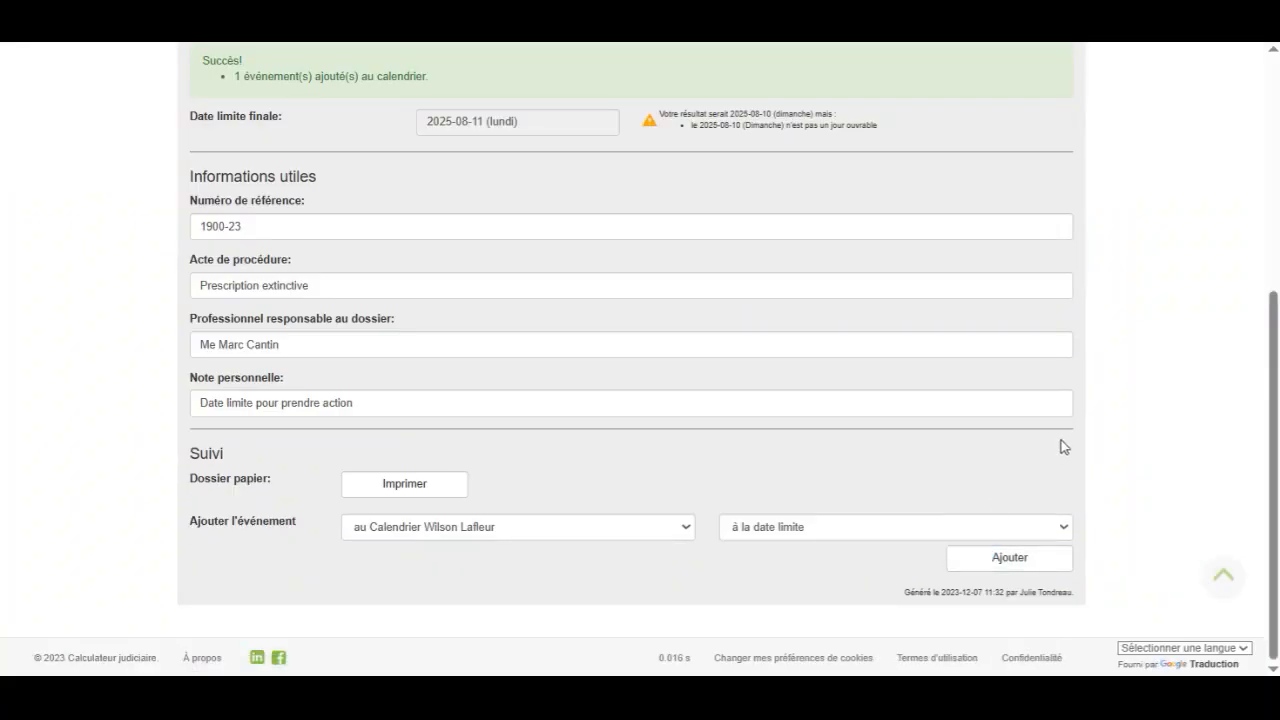
Add a reminder to the Calendrier Wilson Lafleur 1 month before the deadline ("mois avant date limite").
click(736, 525)
click(1063, 530)
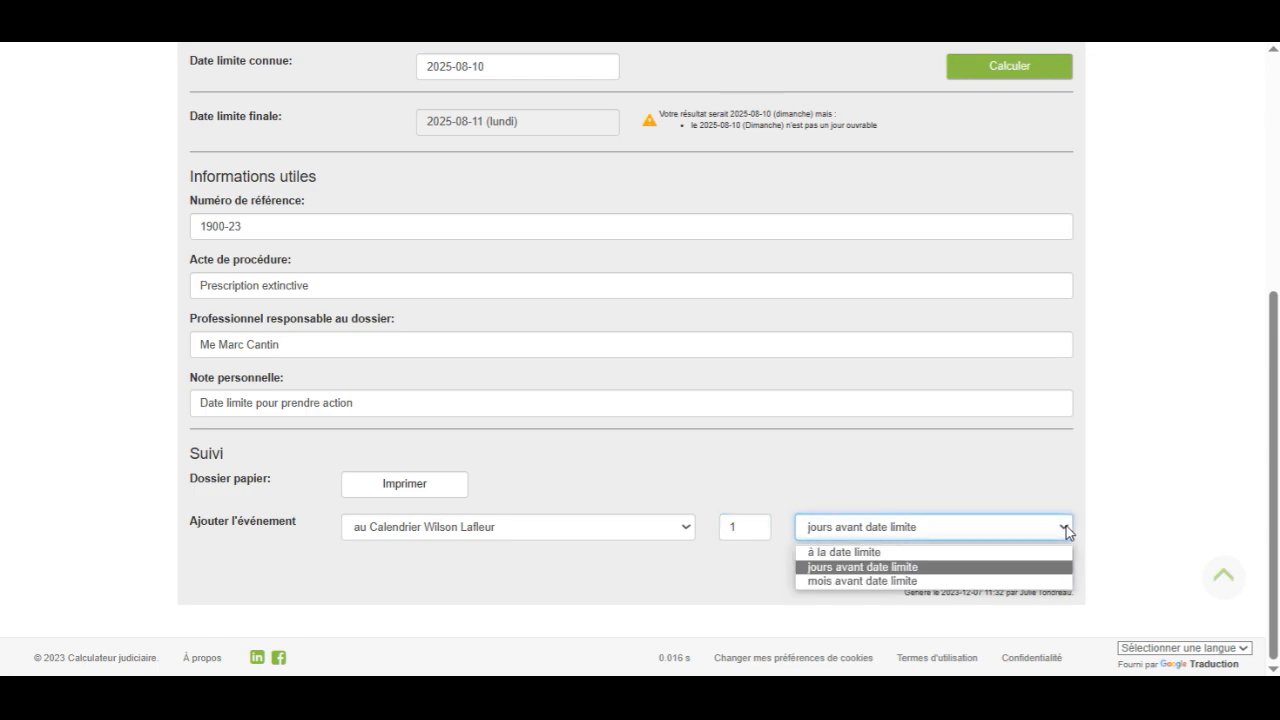
click(877, 580)
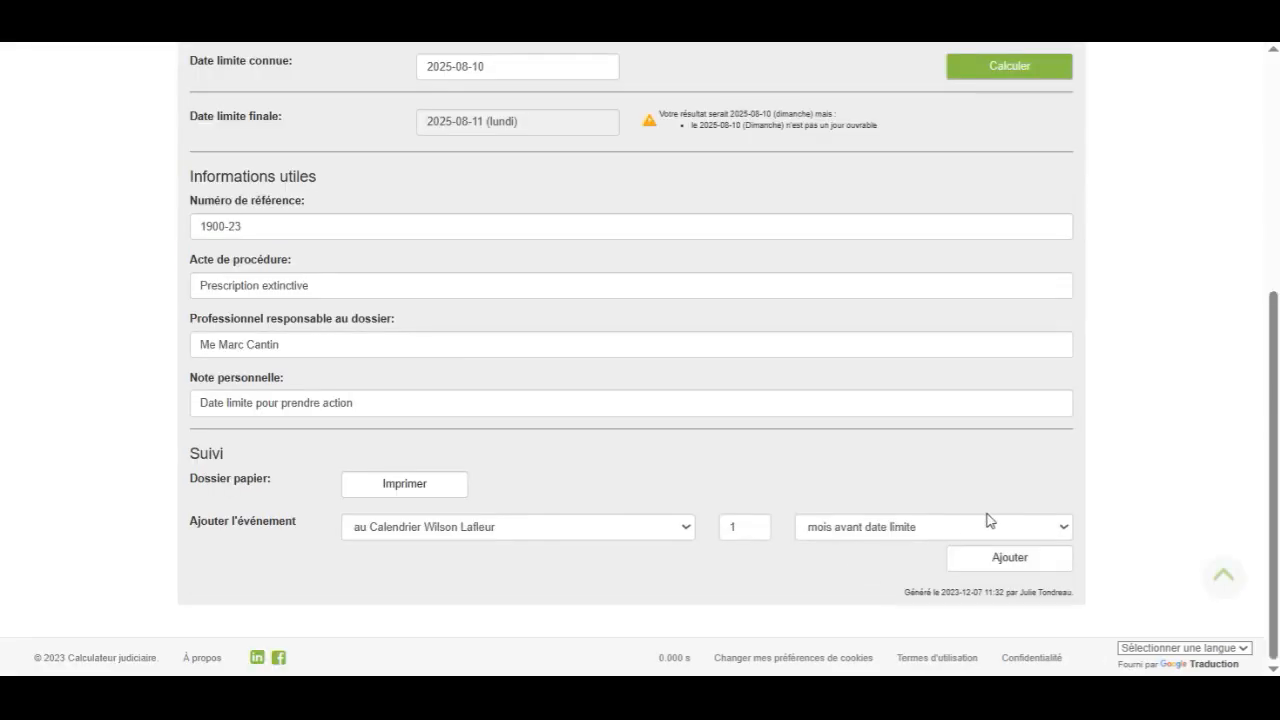
click(1009, 557)
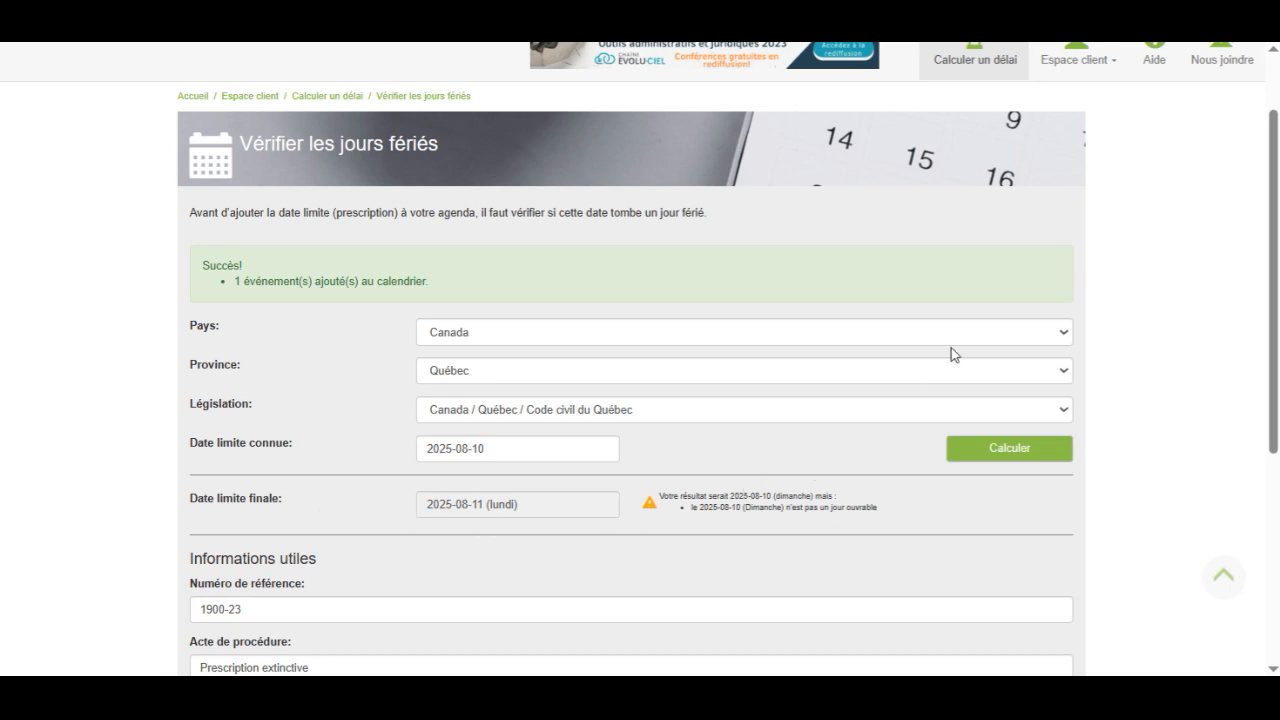
Open the company calendar for Wilson Lafleur from the client area.
scroll(1272, 193, up, 1)
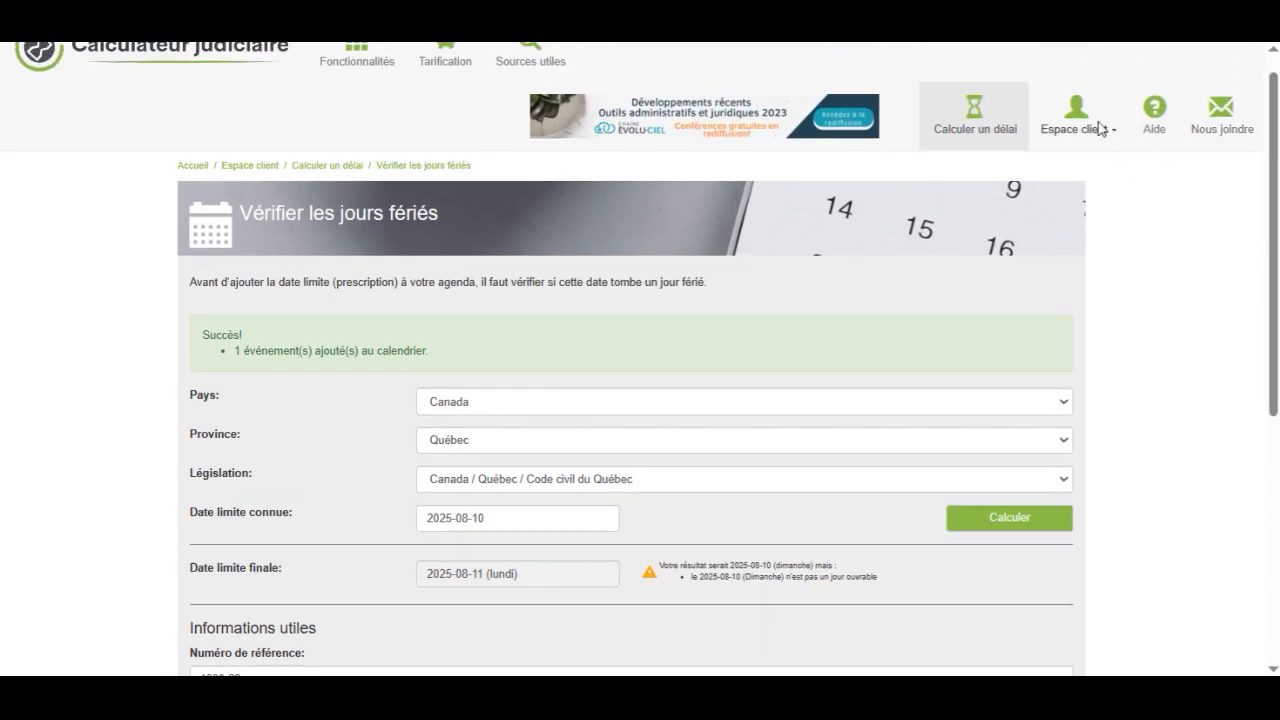
click(1080, 126)
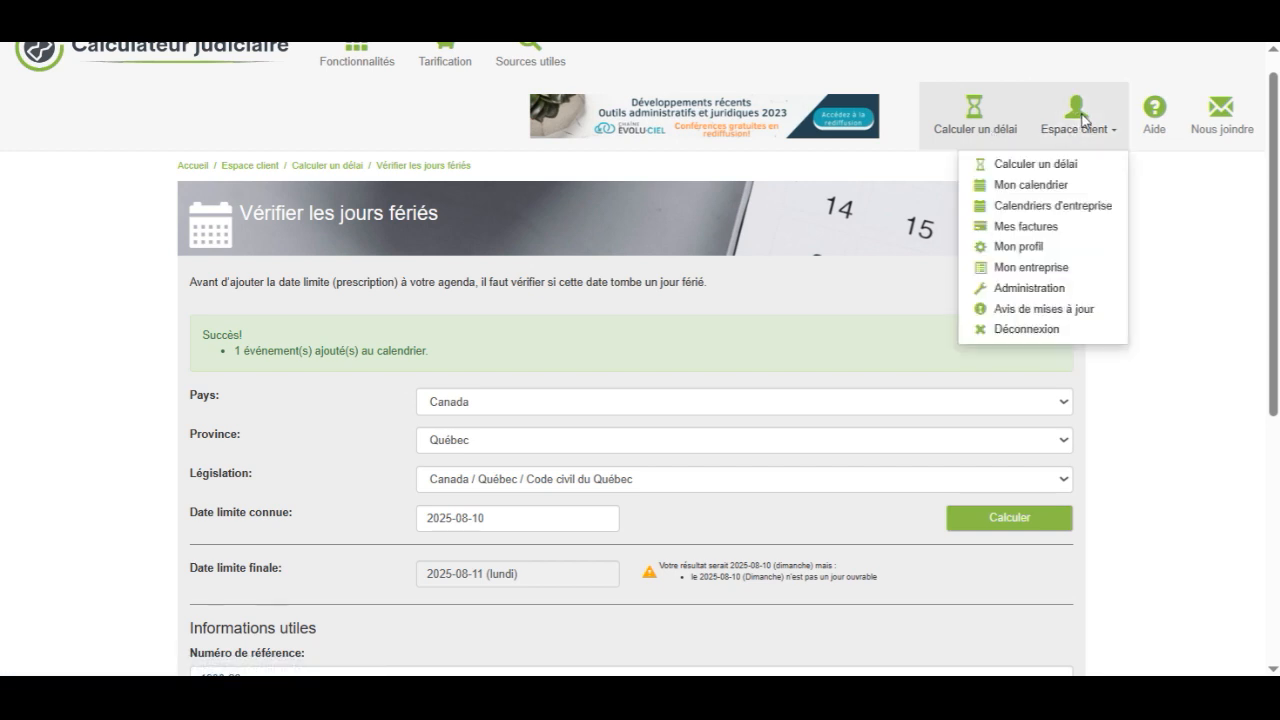
click(1046, 207)
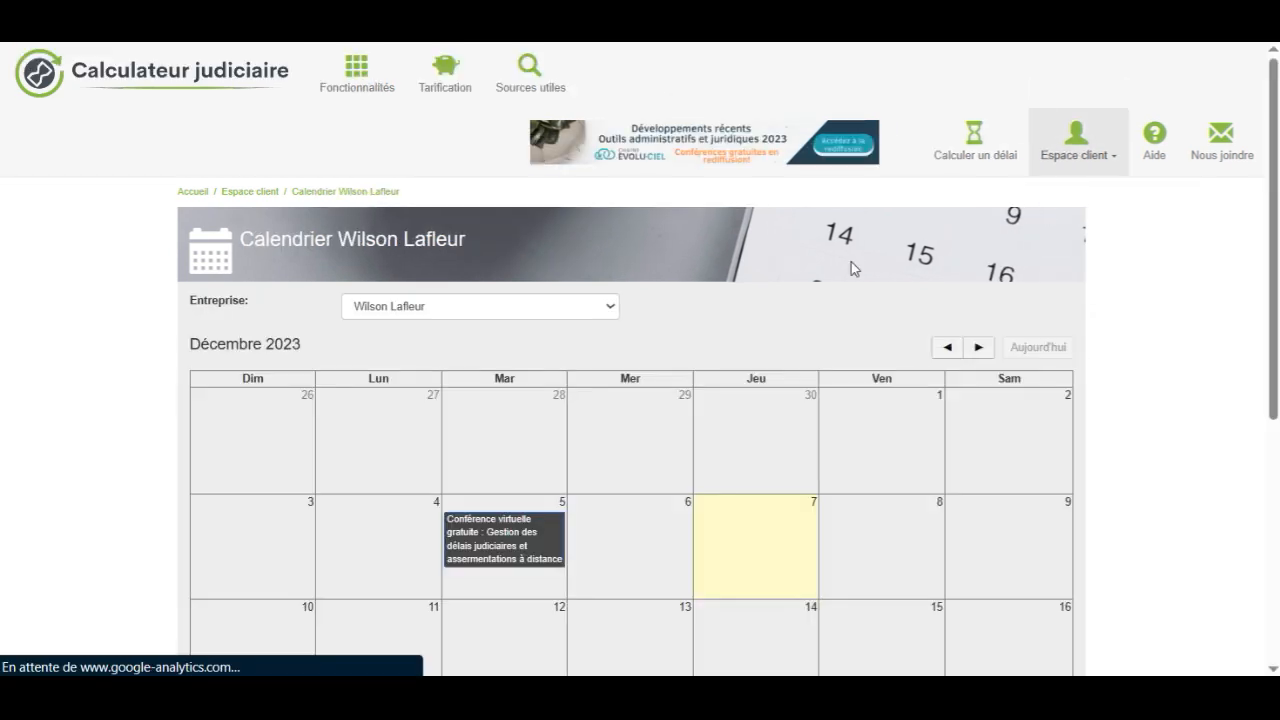
Advance the company calendar to July 2025 and the following month to examine the reminder and deadline entries.
click(980, 350)
double_click(979, 348)
triple_click(979, 348)
double_click(979, 348)
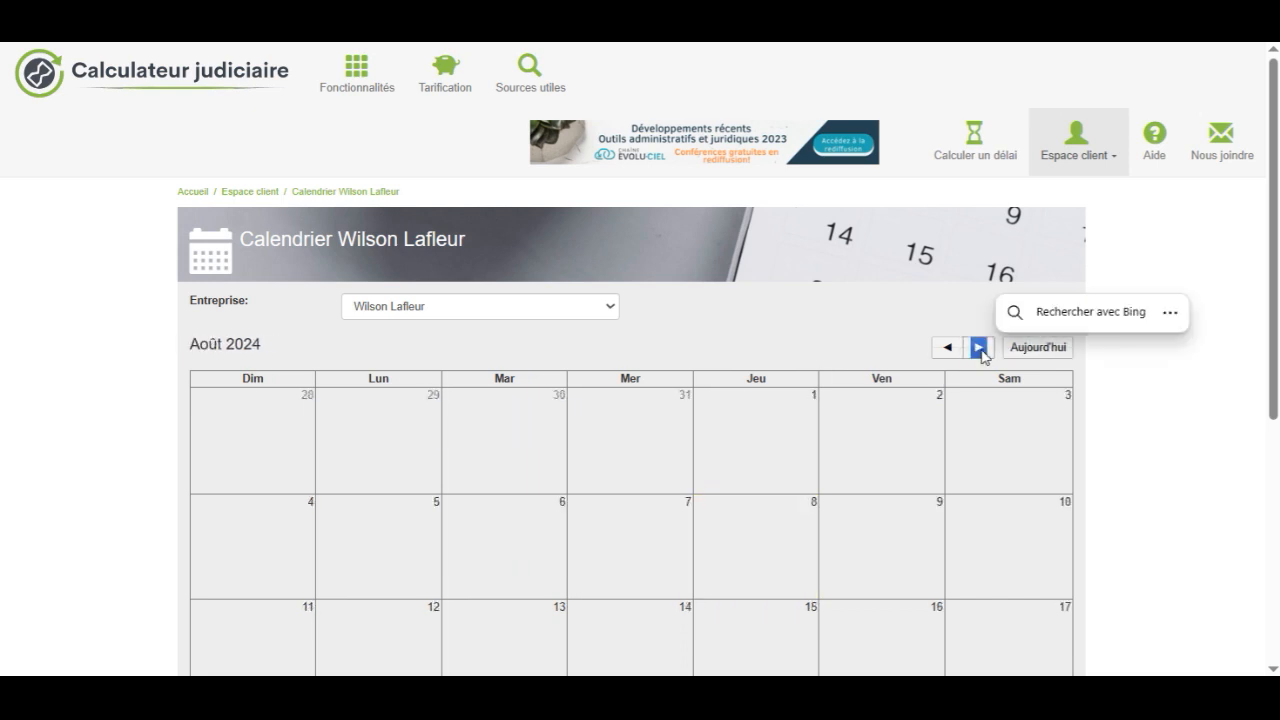
click(979, 348)
triple_click(979, 348)
double_click(979, 348)
click(979, 348)
double_click(979, 348)
click(979, 348)
click(979, 348)
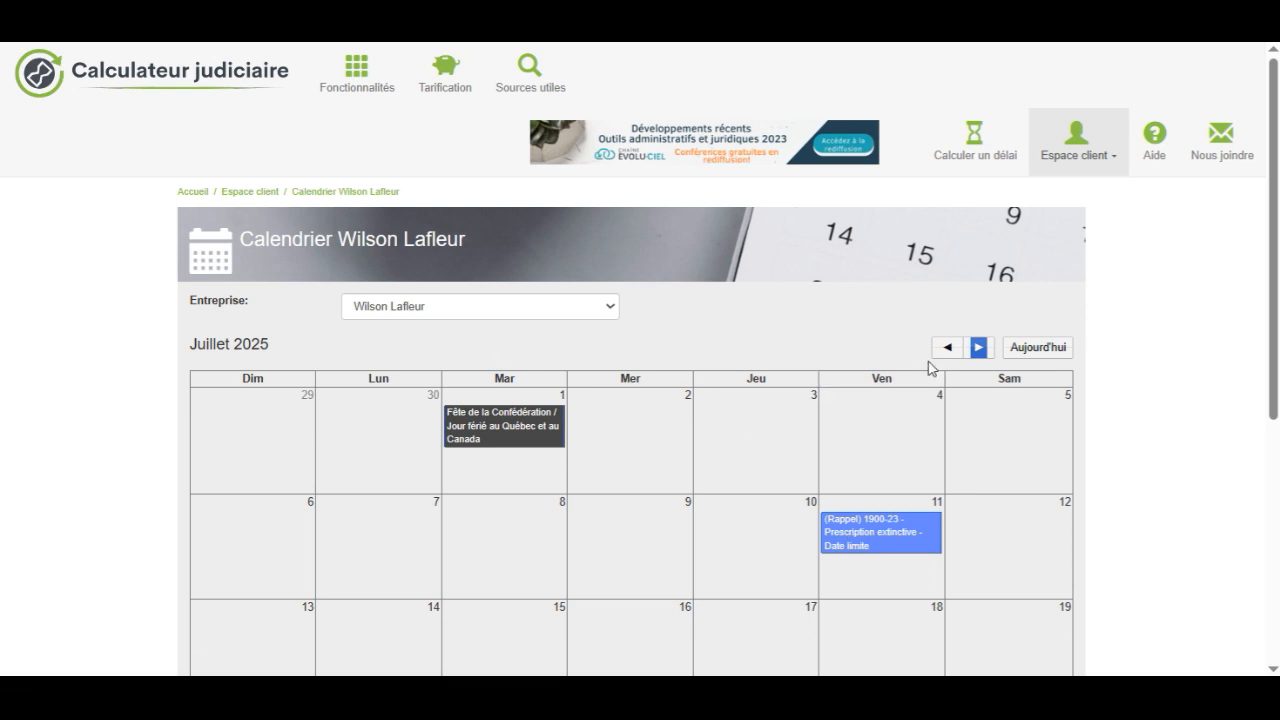
click(977, 348)
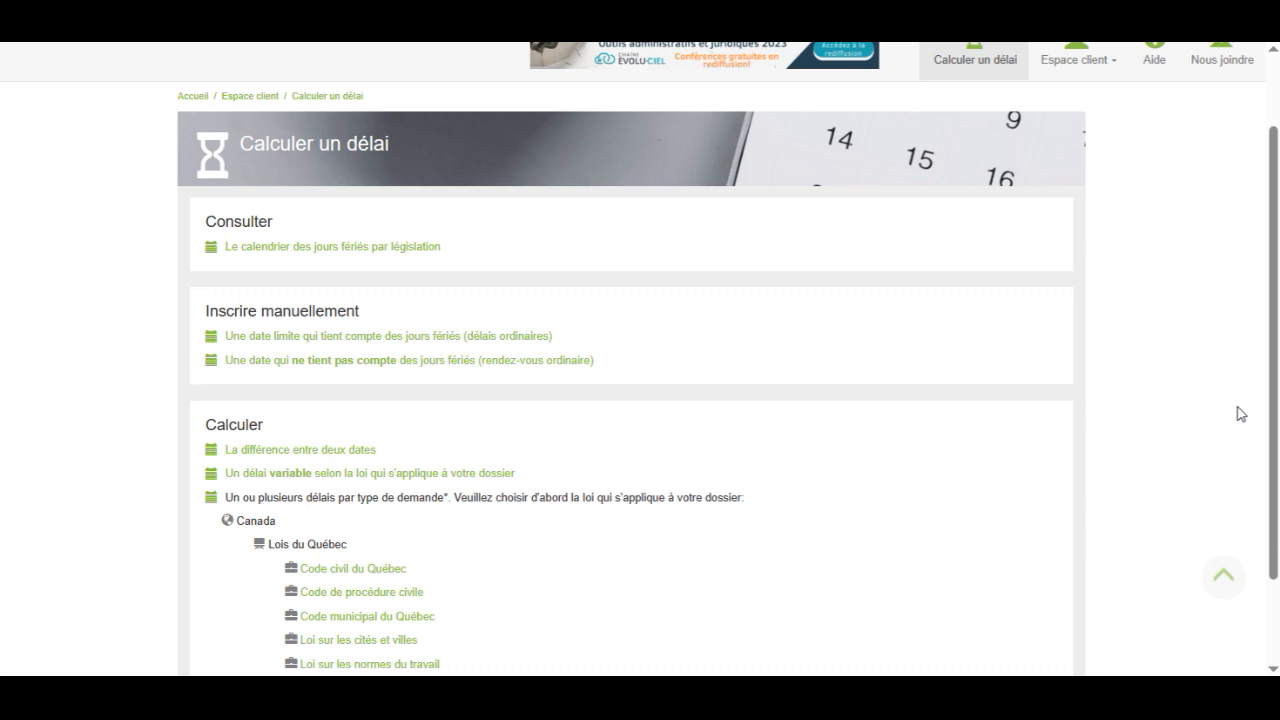
Start a manual entry that ignores public holidays and submit 2023-12-21 as the appointment date.
click(310, 362)
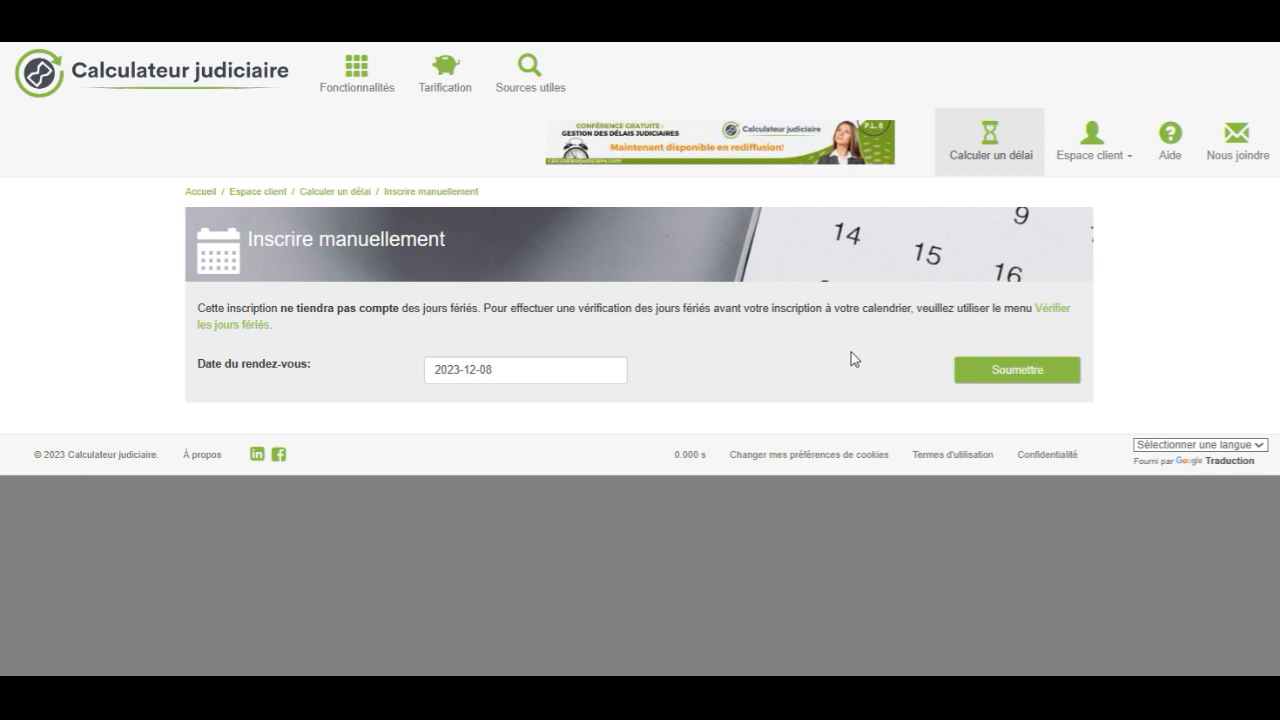
click(525, 369)
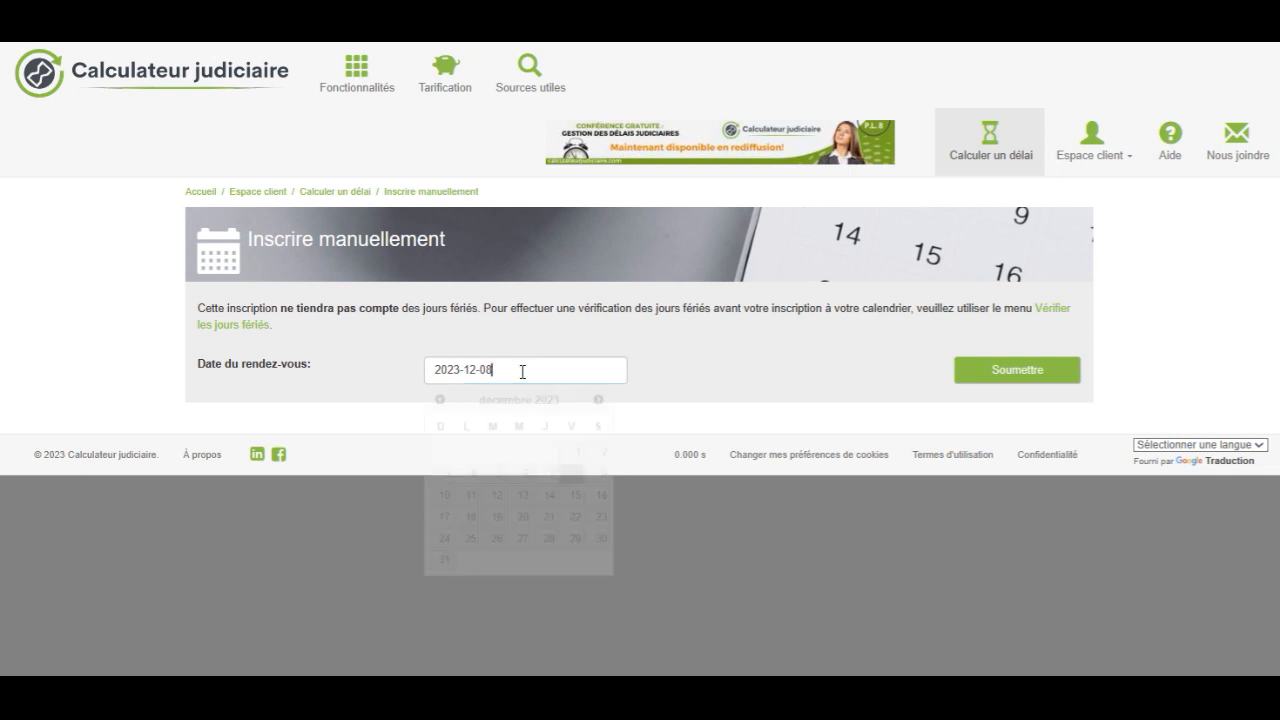
click(549, 517)
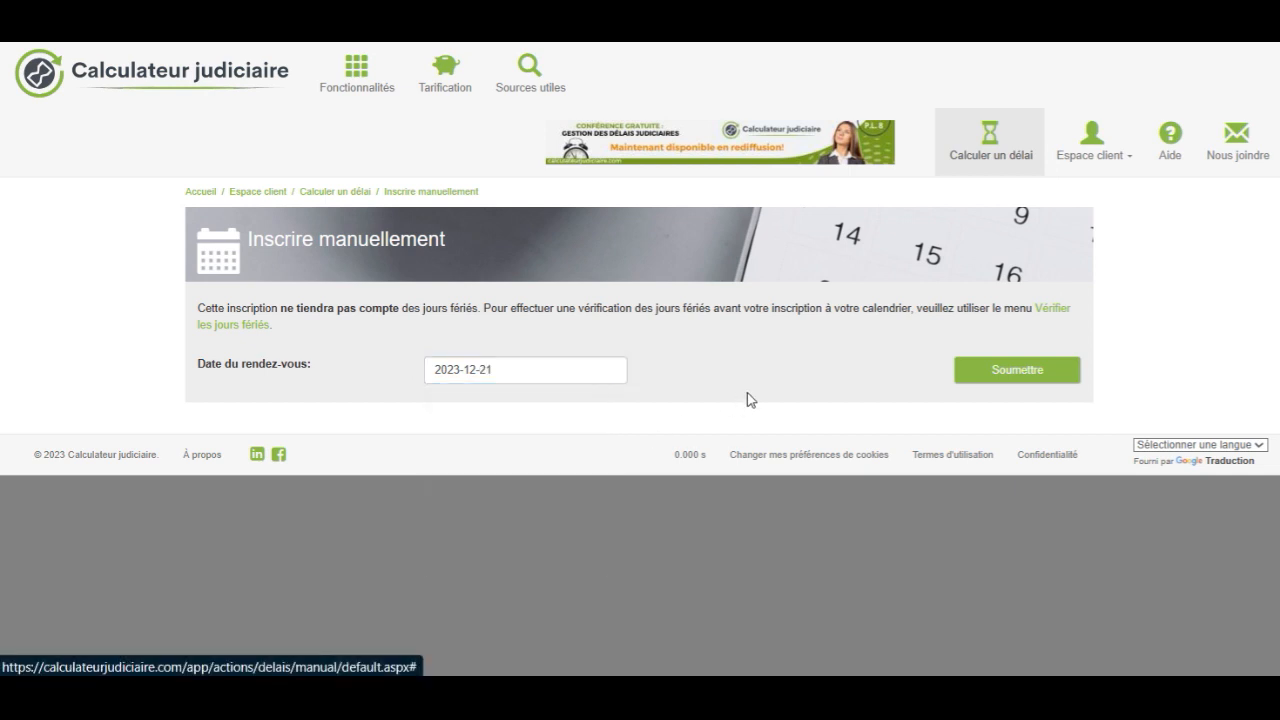
click(1012, 373)
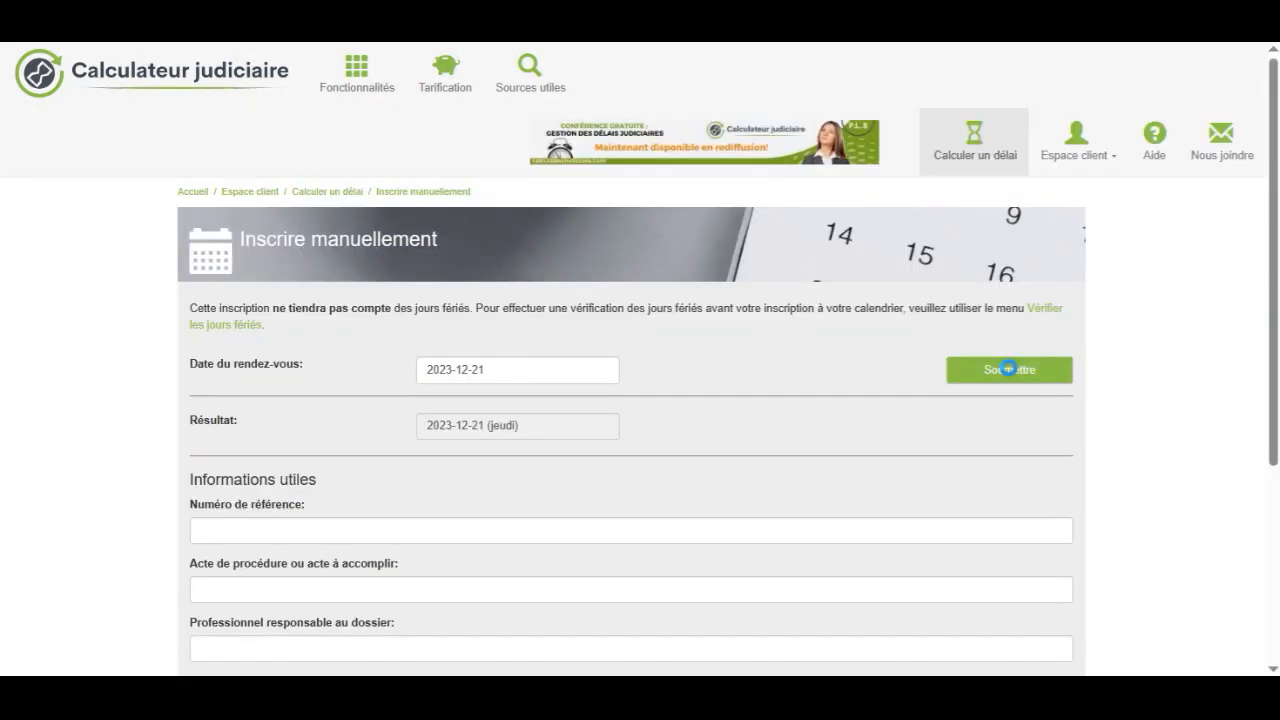
Fill in reference number 6000-01 and "Interrogatoire du défendeur" as the act to accomplish for the appointment.
click(256, 531)
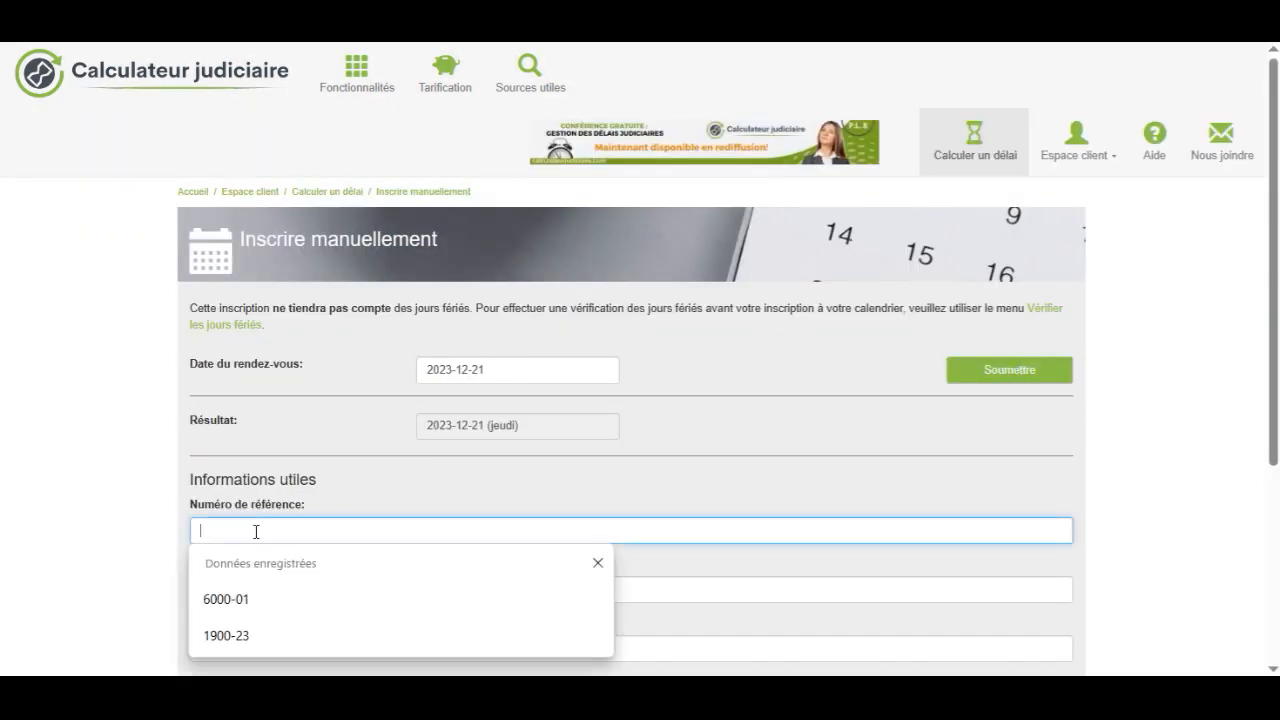
click(216, 598)
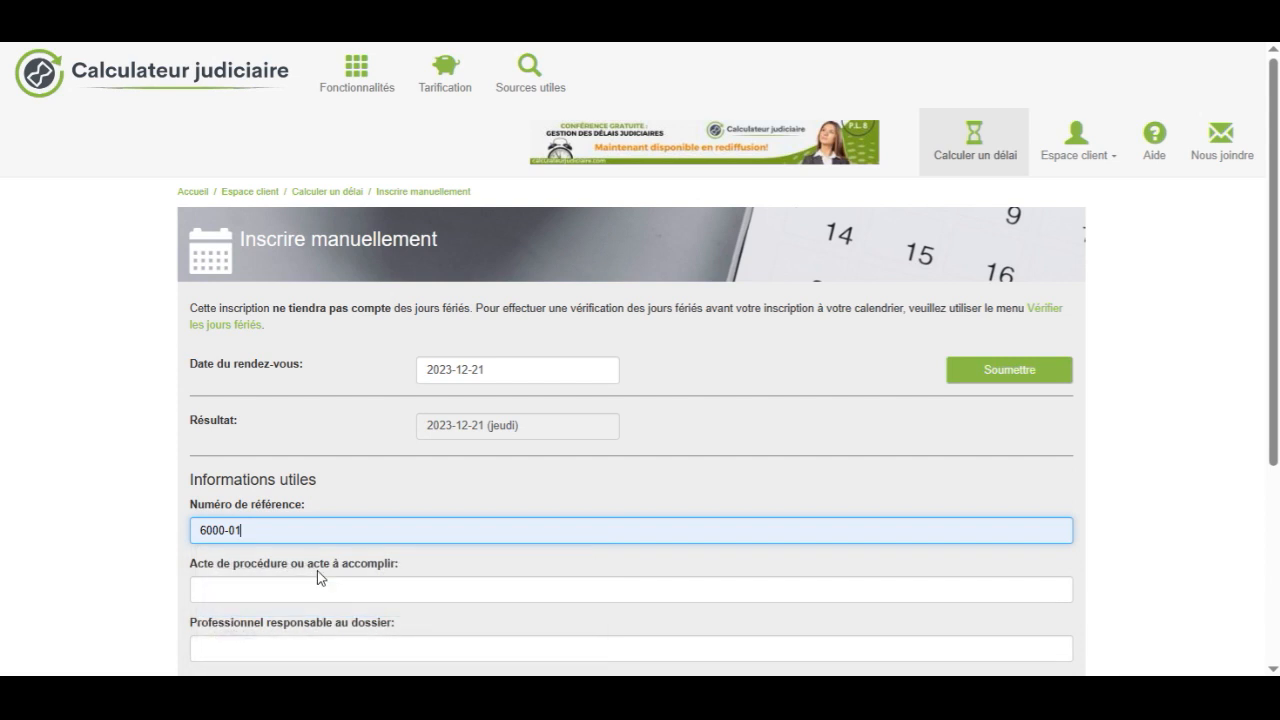
click(242, 586)
text(Interrogatoire du défendeur)
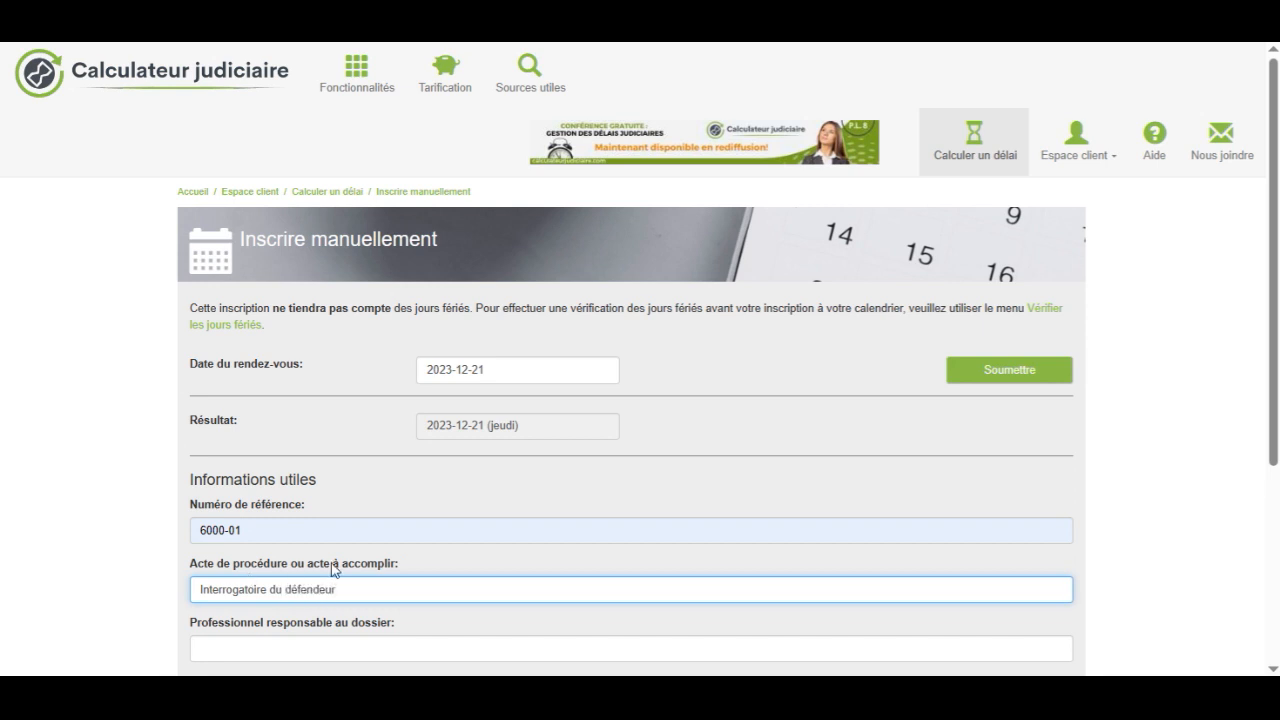
Fill in the saved lawyer (Me) as responsible professional and the note "Heure du rendez-vous : 8 h 00 Endroit : Palais de justice de Québec".
scroll(380, 563, down, 2)
click(292, 456)
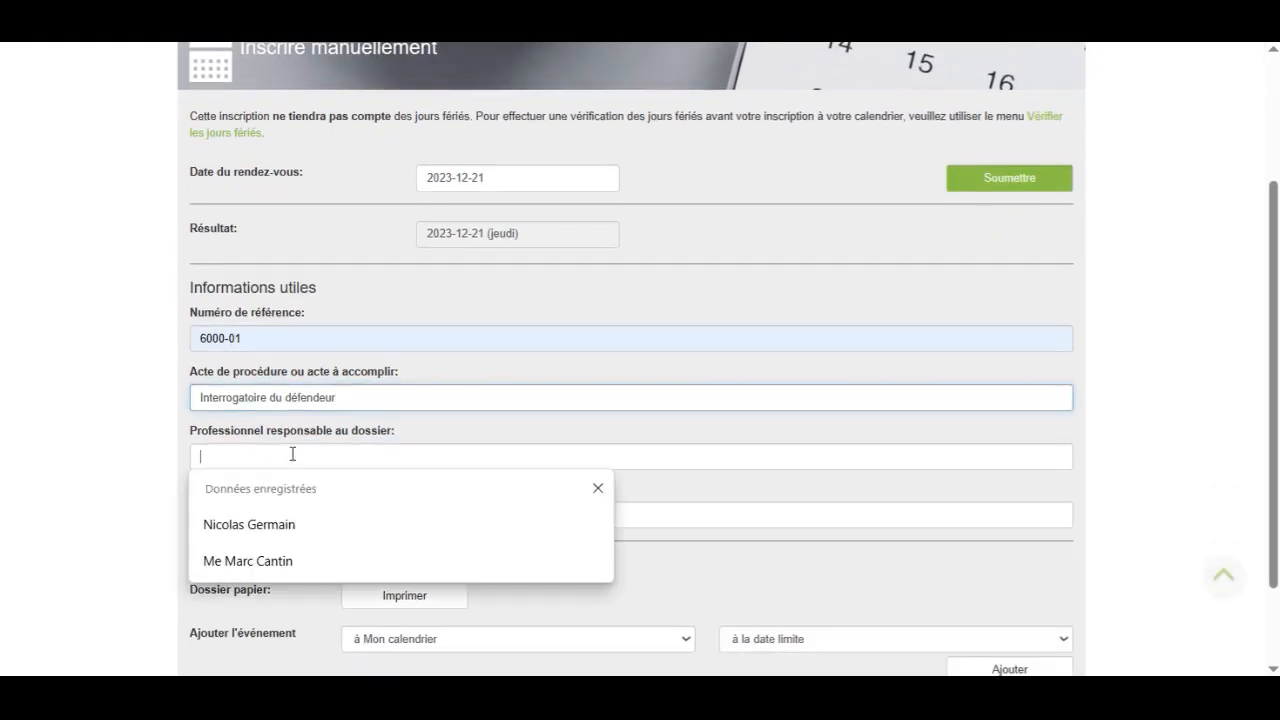
click(305, 561)
click(254, 510)
text(Heure du rendez-vous : 8 h 00  Endroit : Palais de justice de Québec)
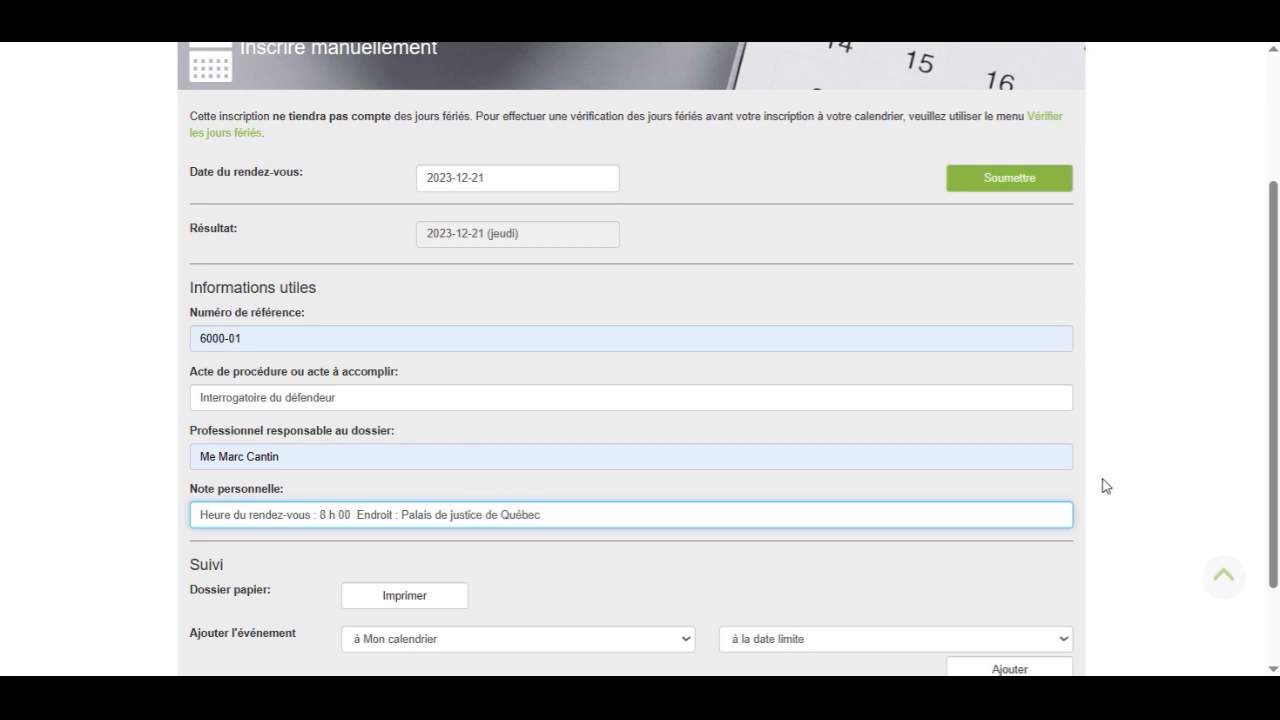
Add the appointment to "Mon calendrier" with the timing "à la date limite".
scroll(766, 474, down, 2)
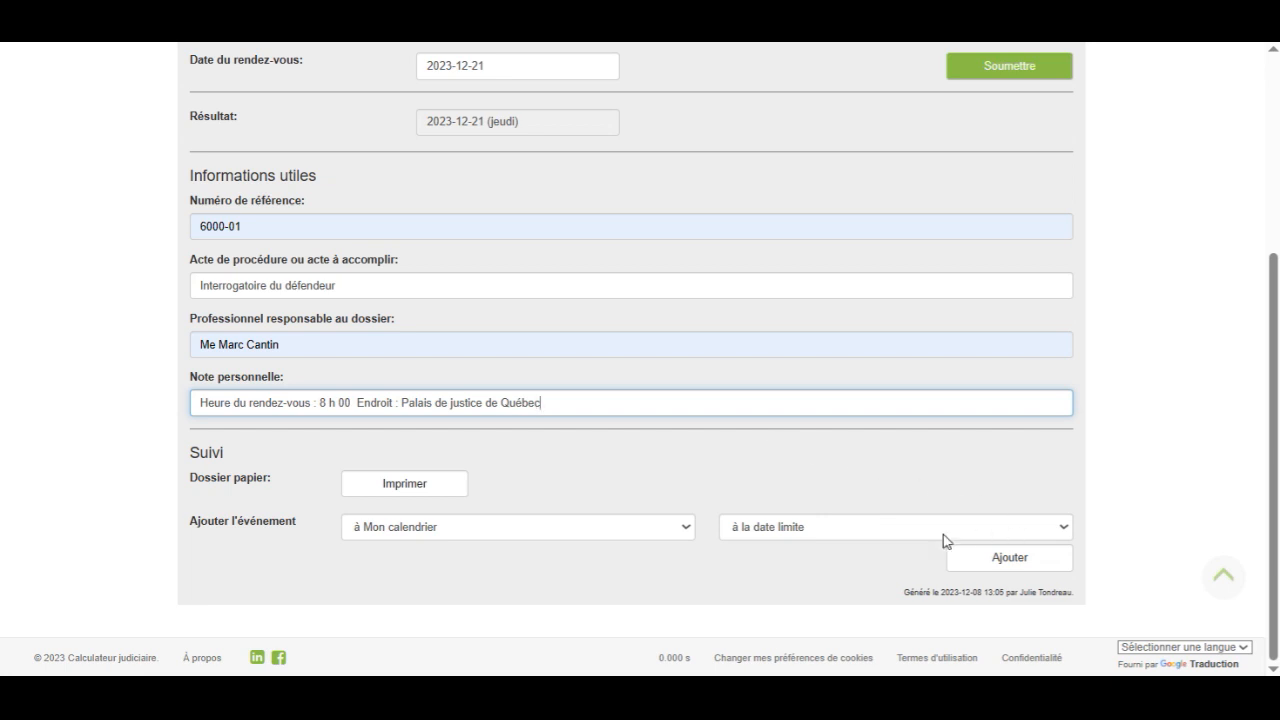
click(993, 558)
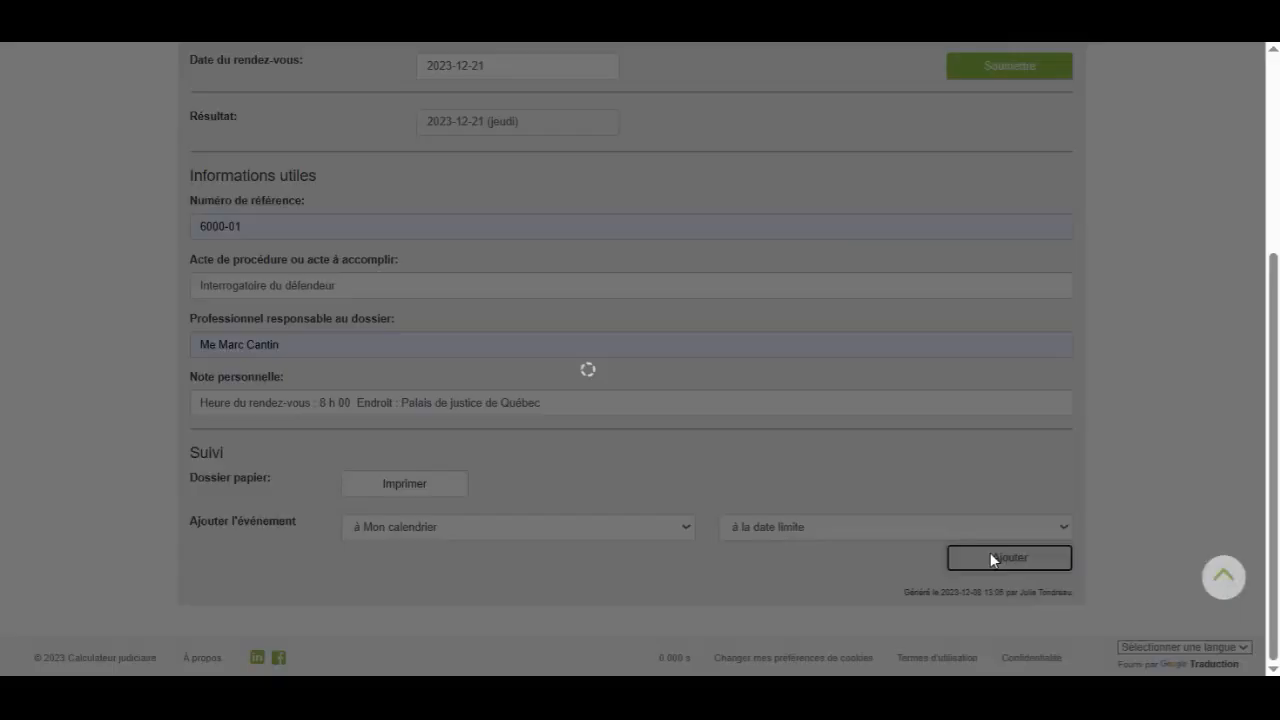
Add a reminder for the appointment to "Mon calendrier", set to 2 "jours avant date limite".
drag(1273, 292, 1260, 551)
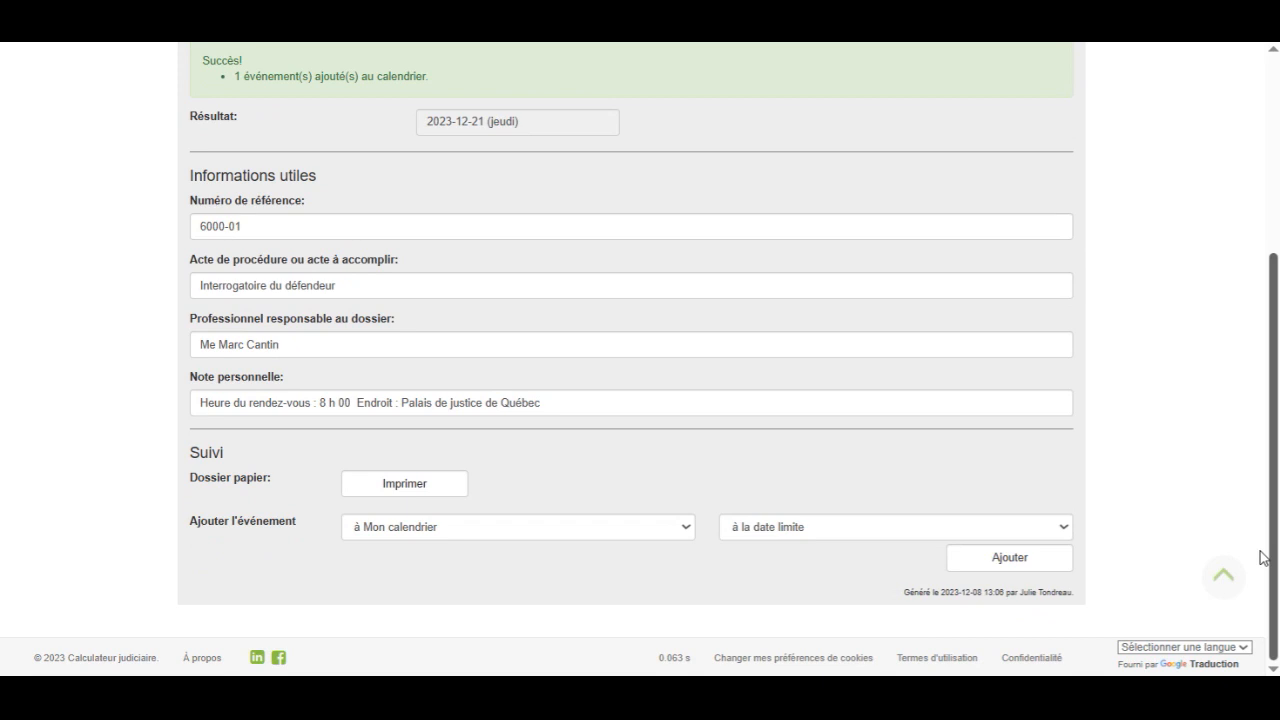
click(1063, 526)
click(858, 568)
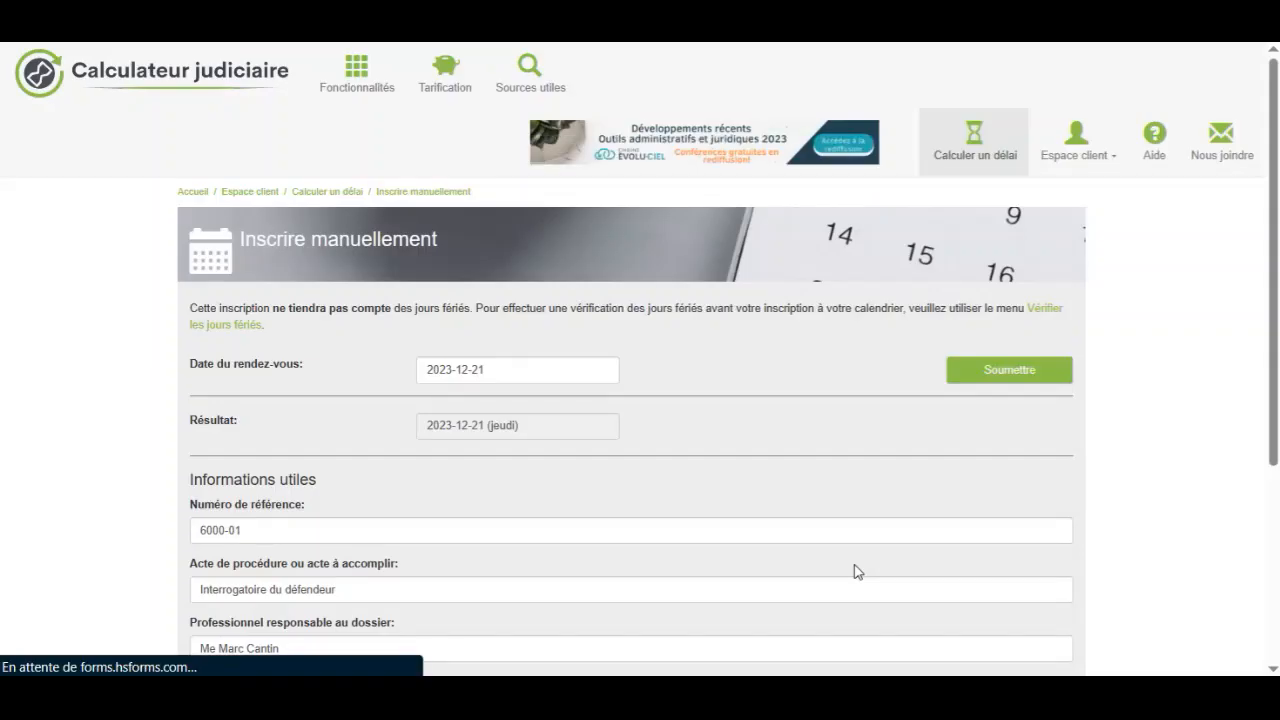
drag(1273, 284, 1273, 478)
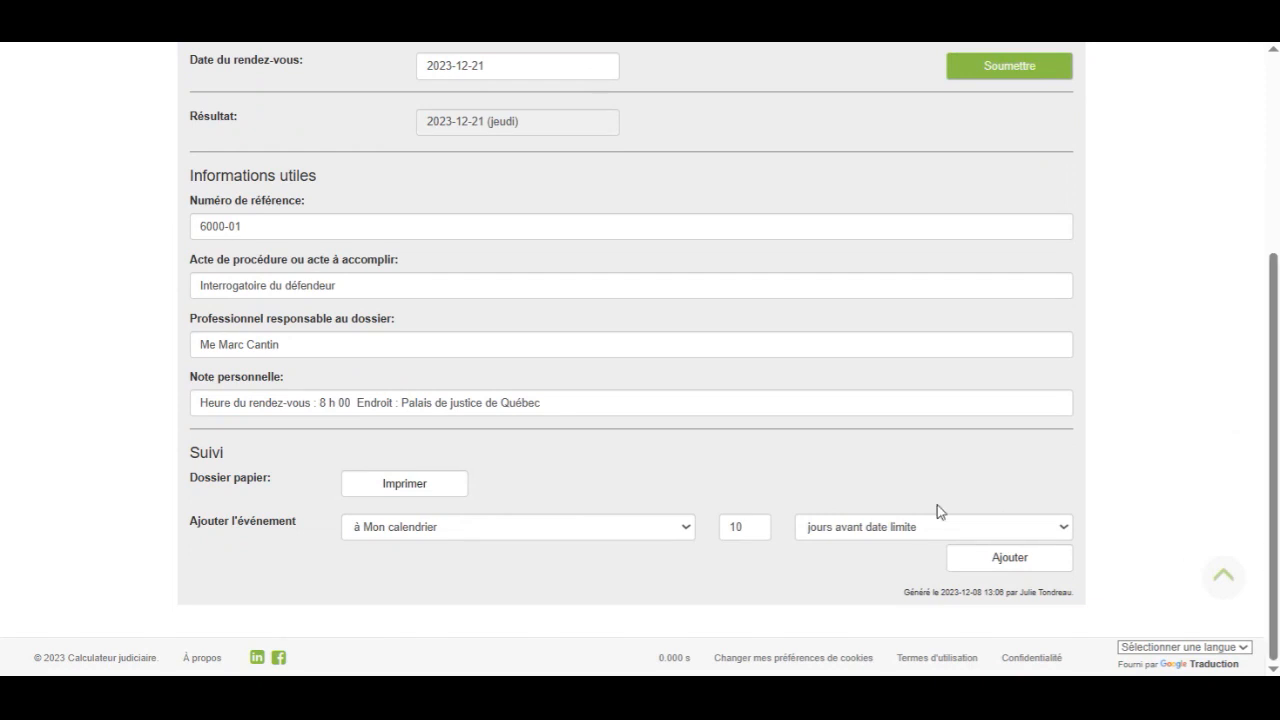
double_click(741, 526)
text(2)
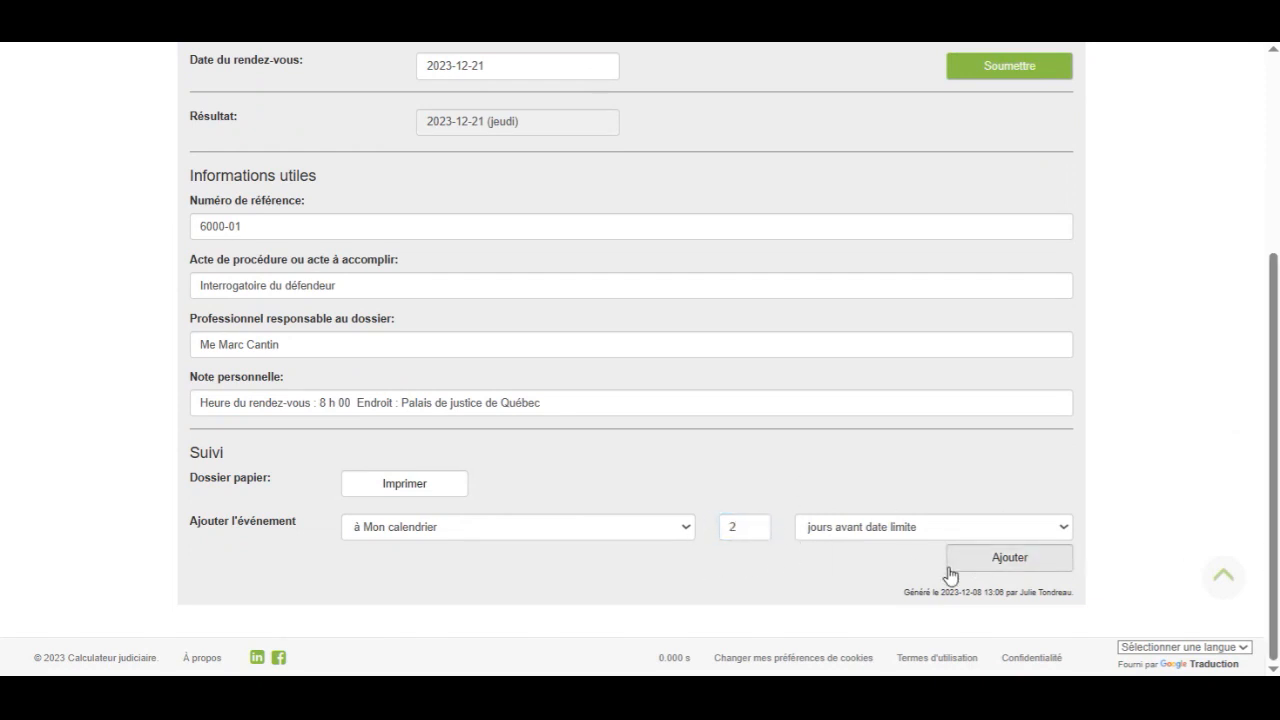
click(1007, 559)
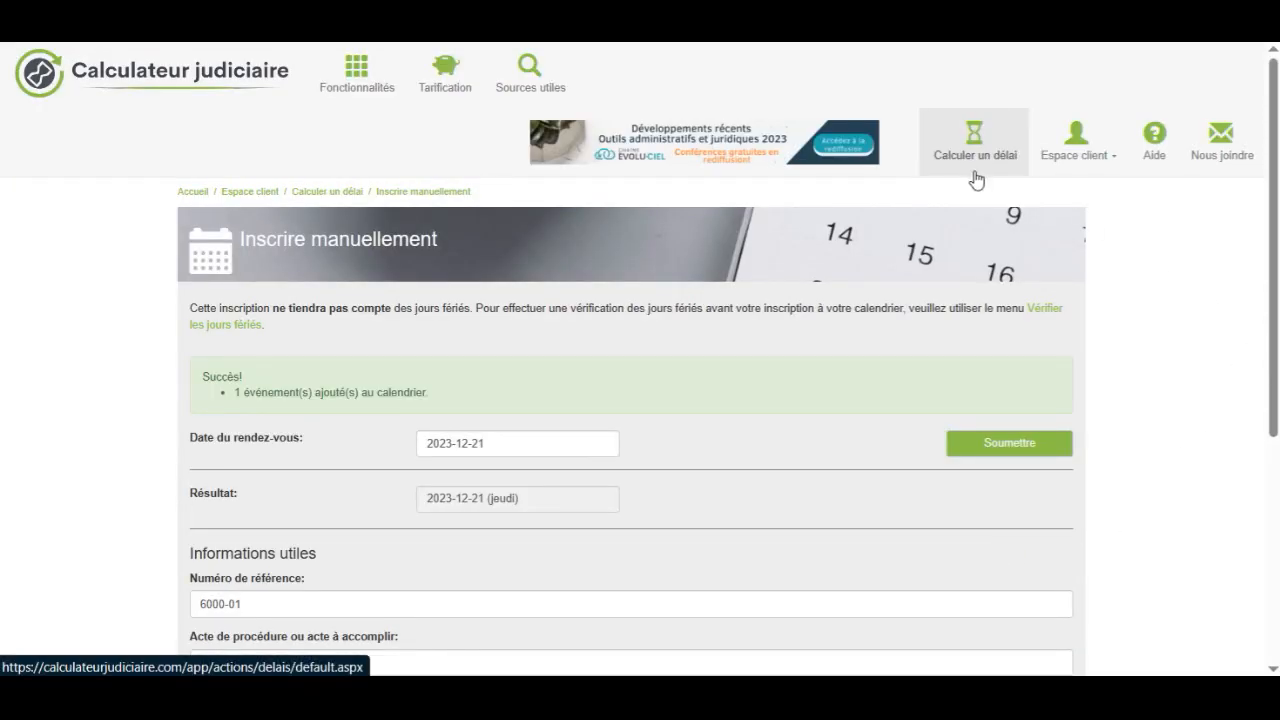
Open the personal calendar and view the details of the 21 December 2023 entry "6000-01 - Interrogatoire du défendeur".
click(1099, 152)
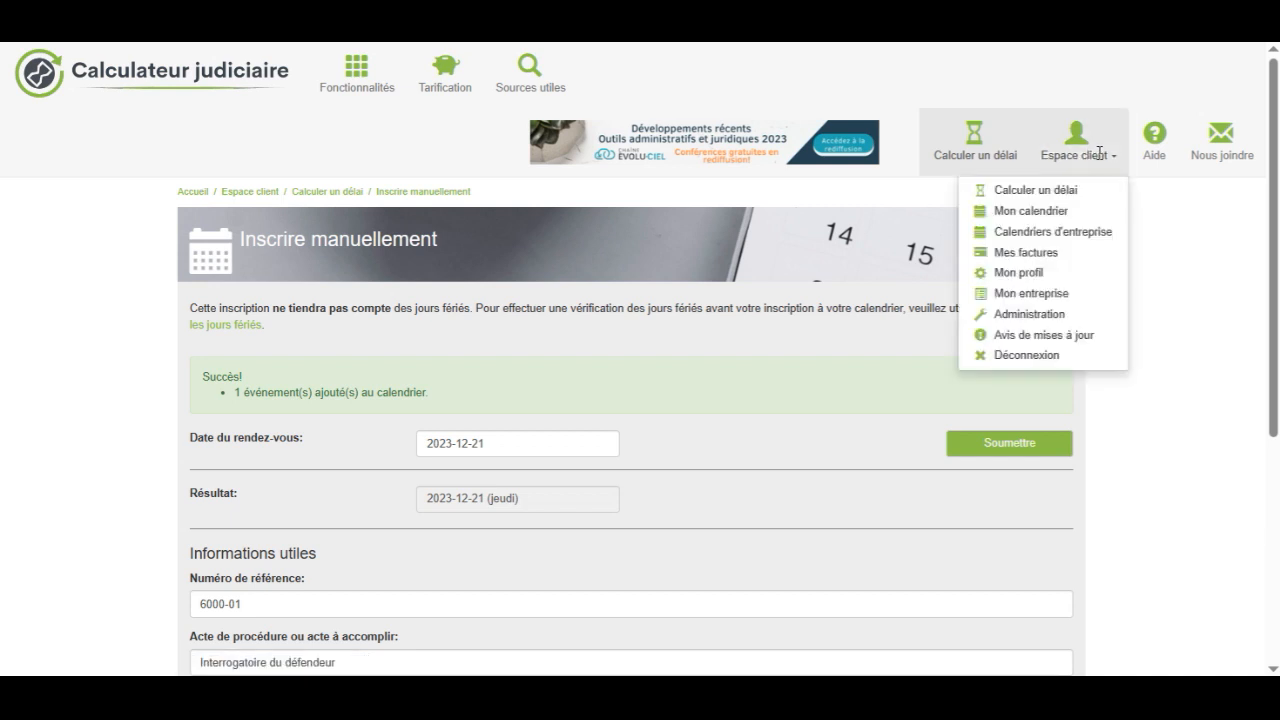
click(1031, 211)
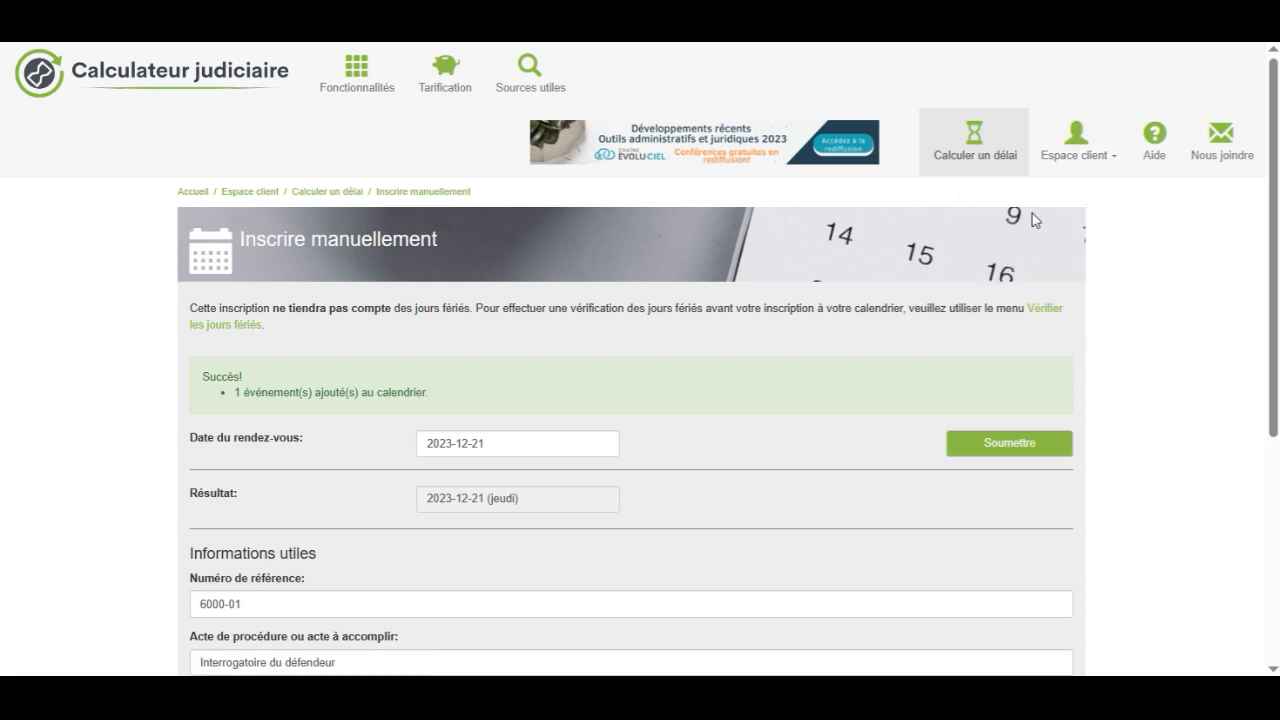
scroll(890, 200, down, 3)
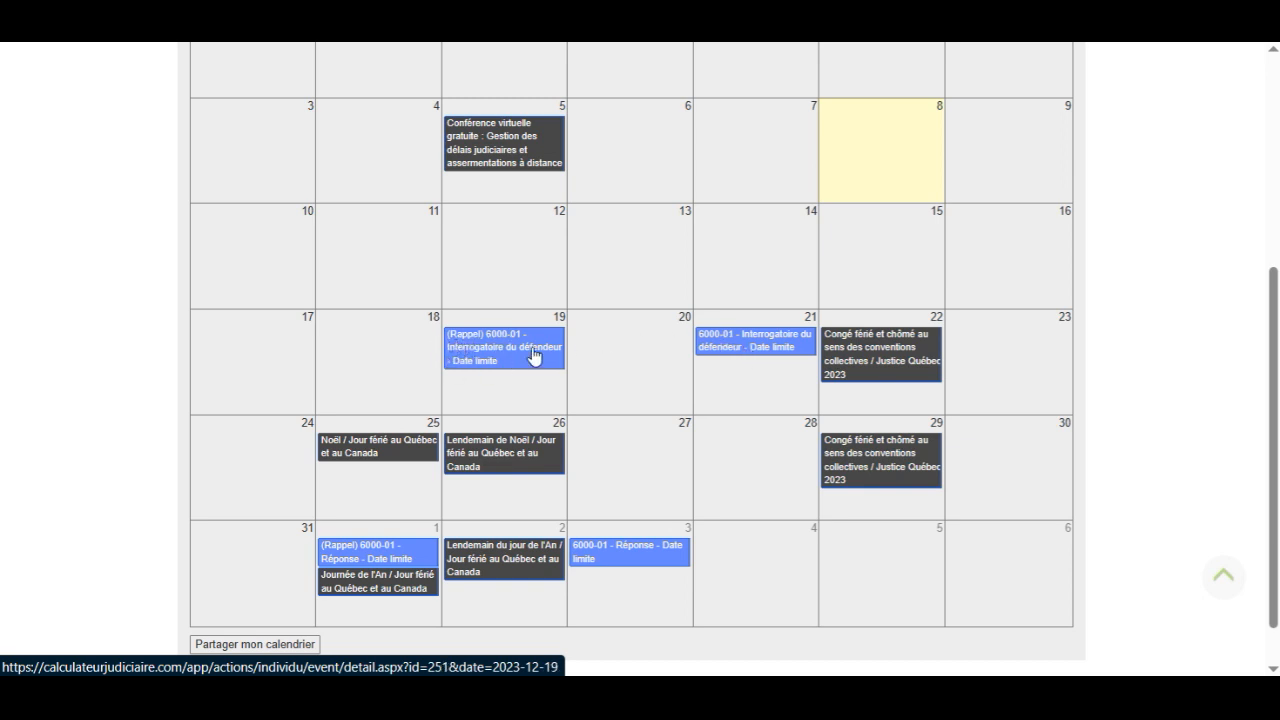
click(740, 338)
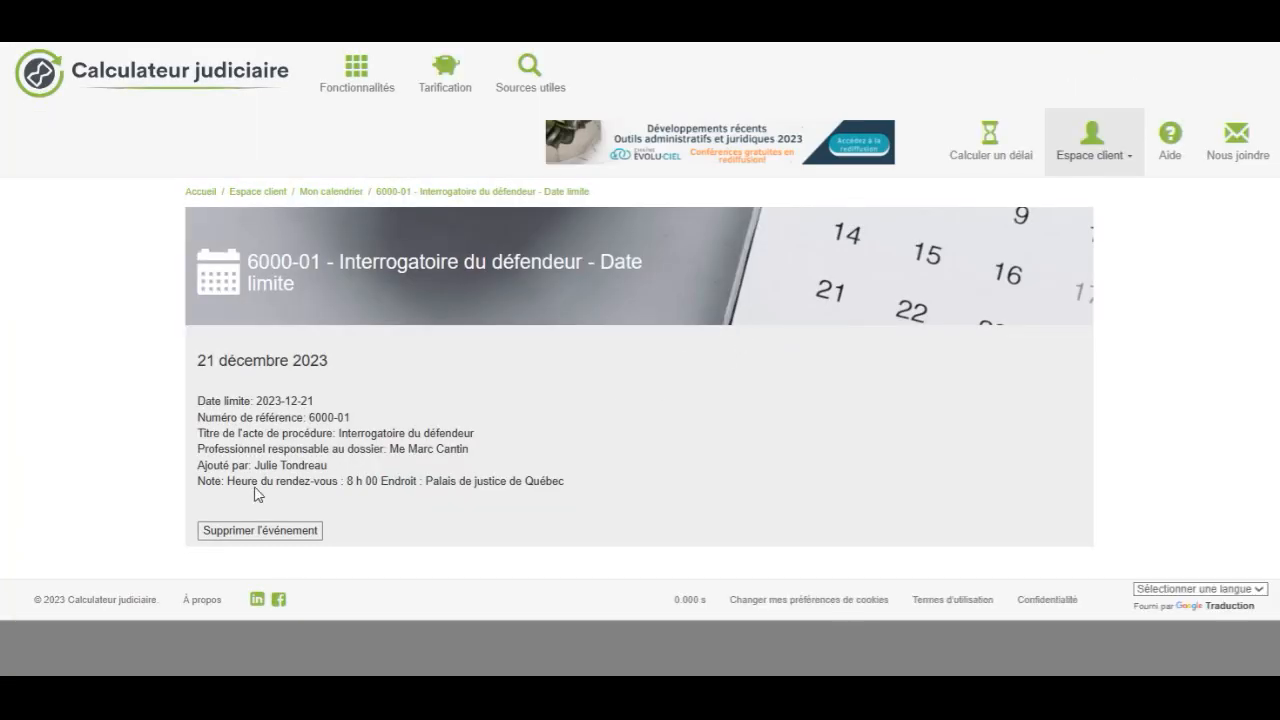